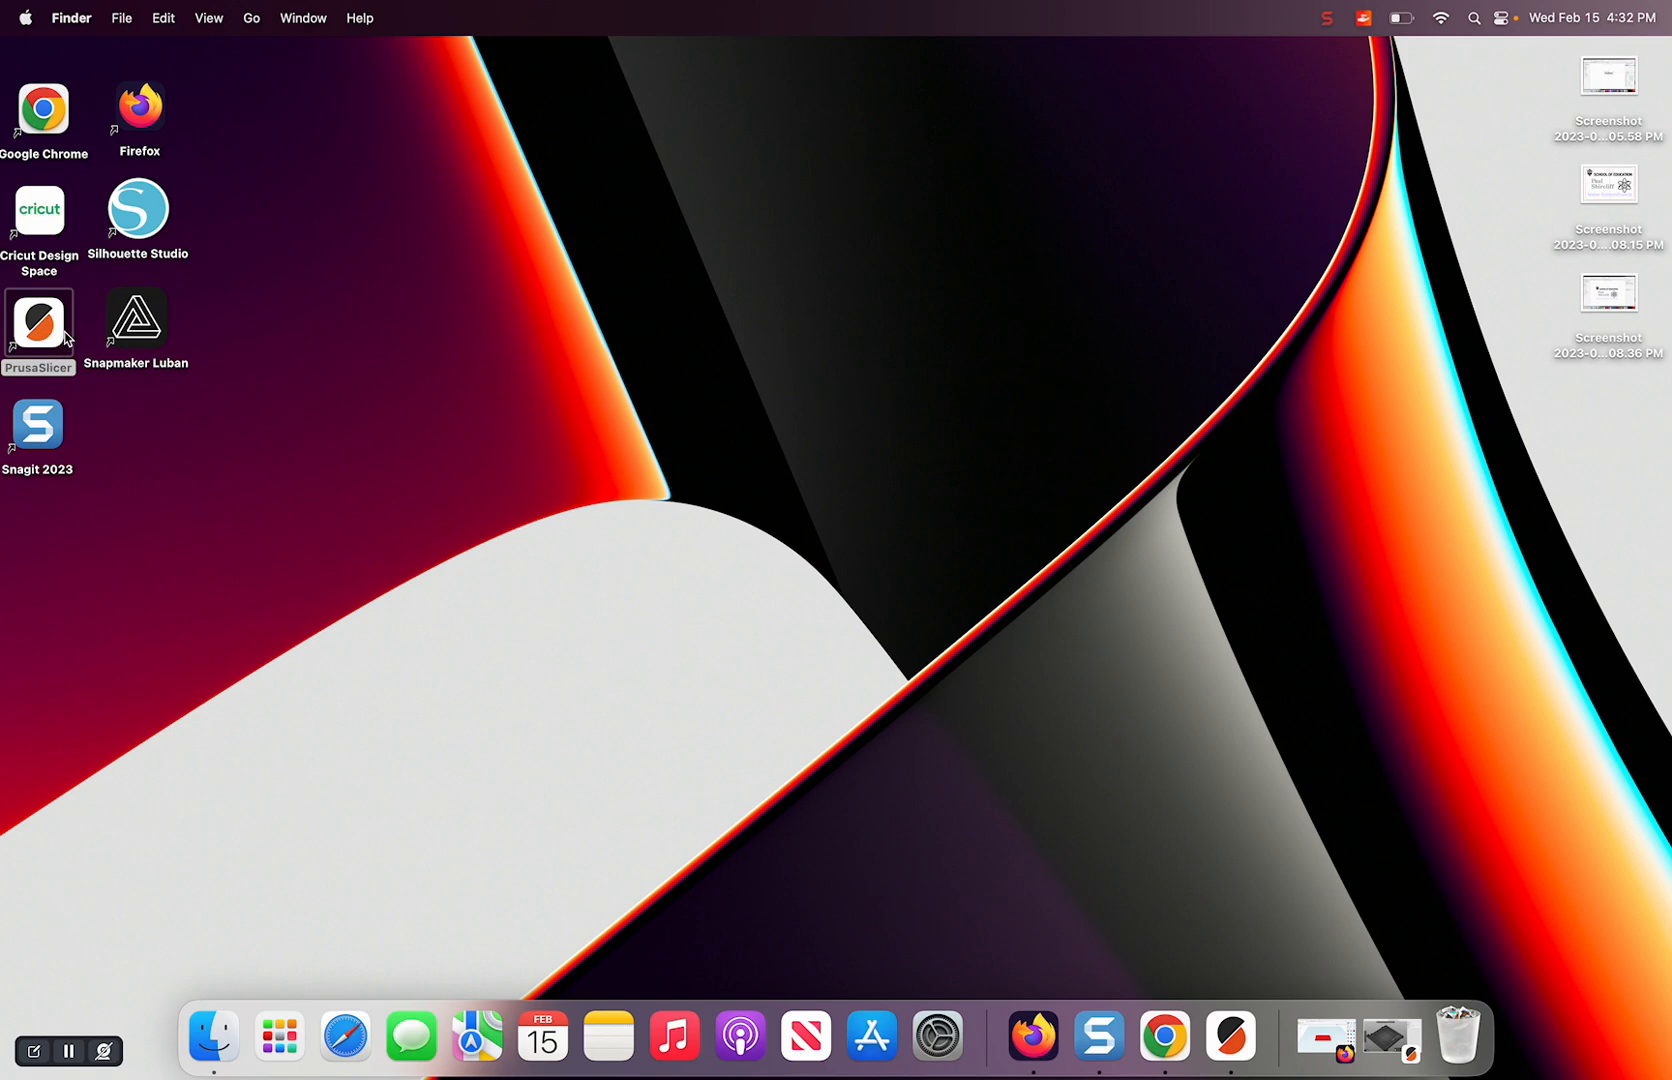
Open PrusaSlicer and import the model name tag.stl from the Downloads folder
{"action": "double_click", "coordinate": [64, 336]}
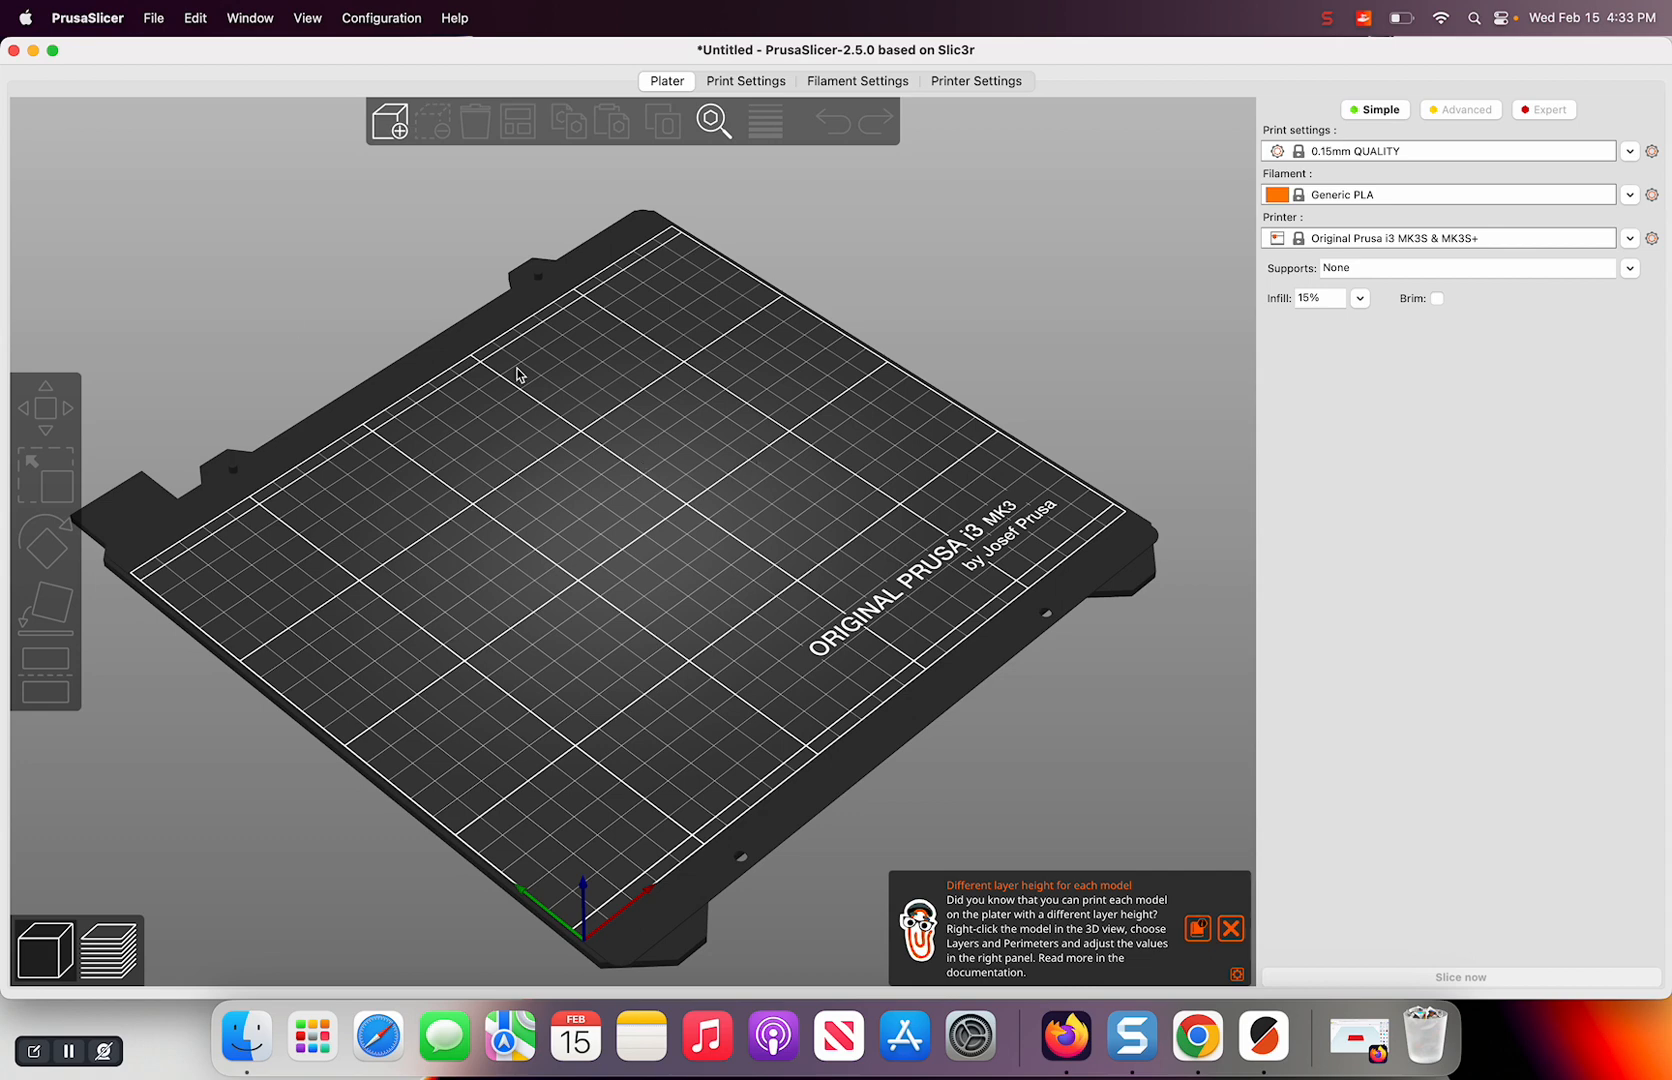
{"action": "left_click", "coordinate": [154, 19]}
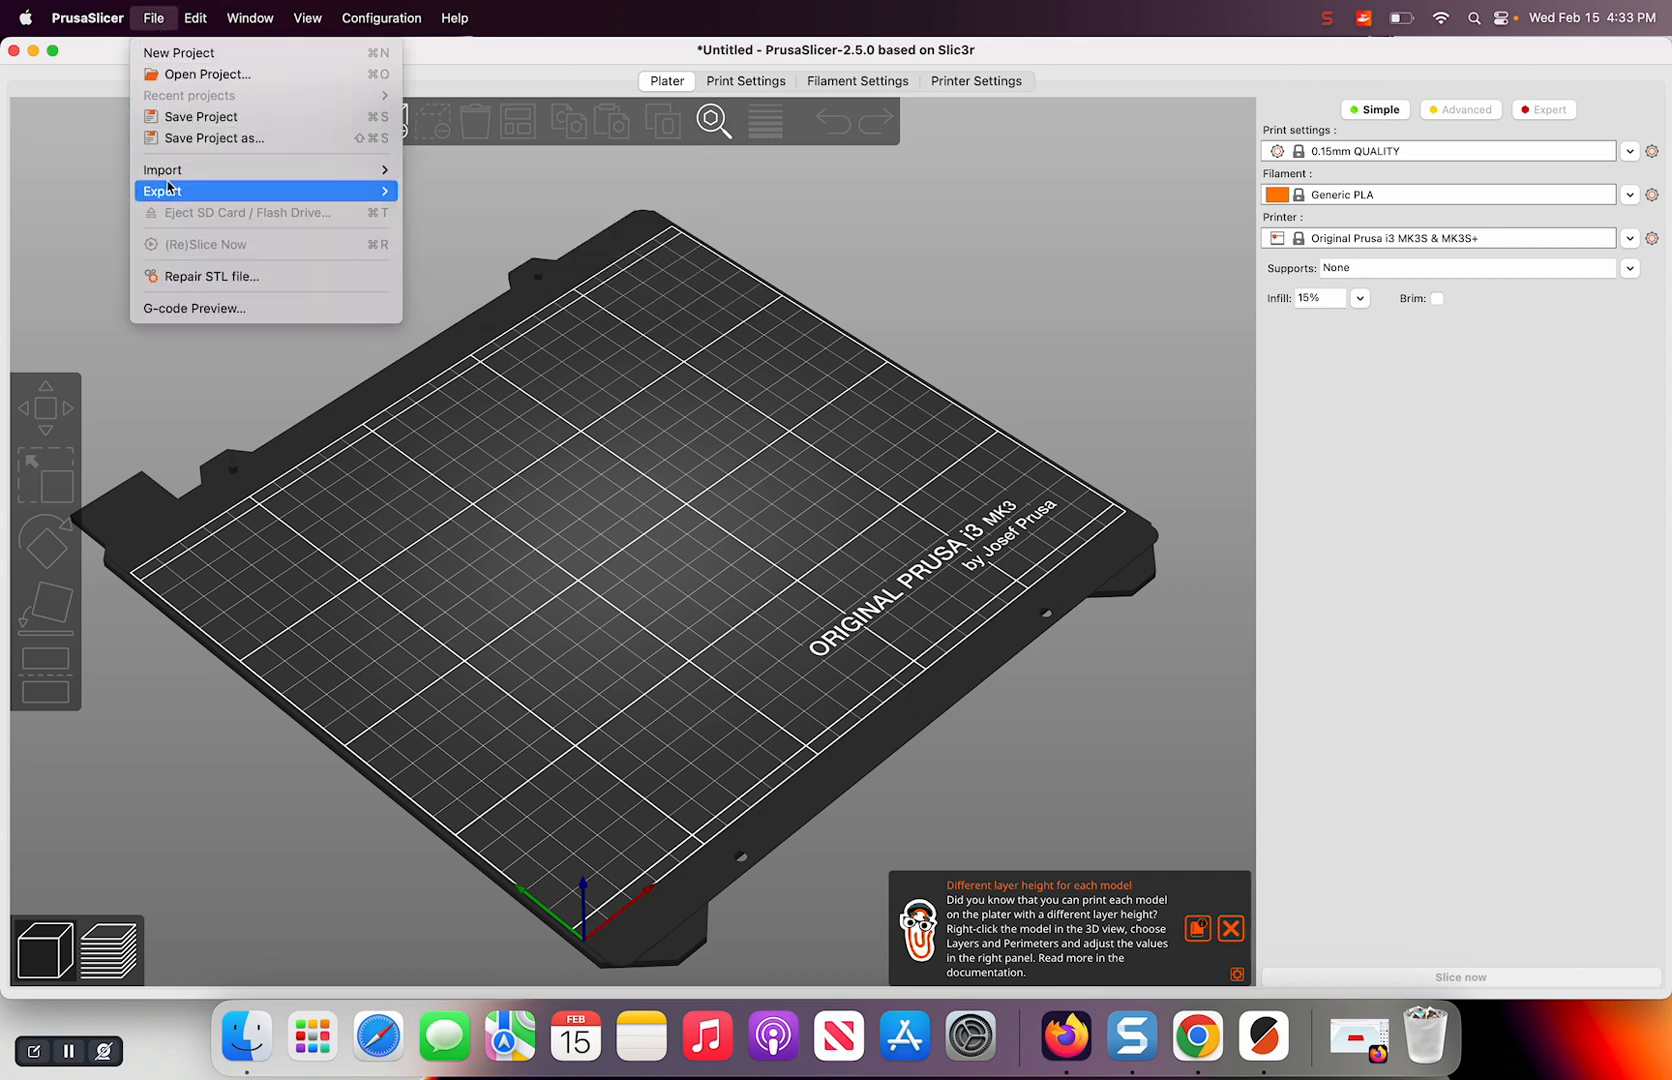
{"action": "mouse_move", "coordinate": [172, 172]}
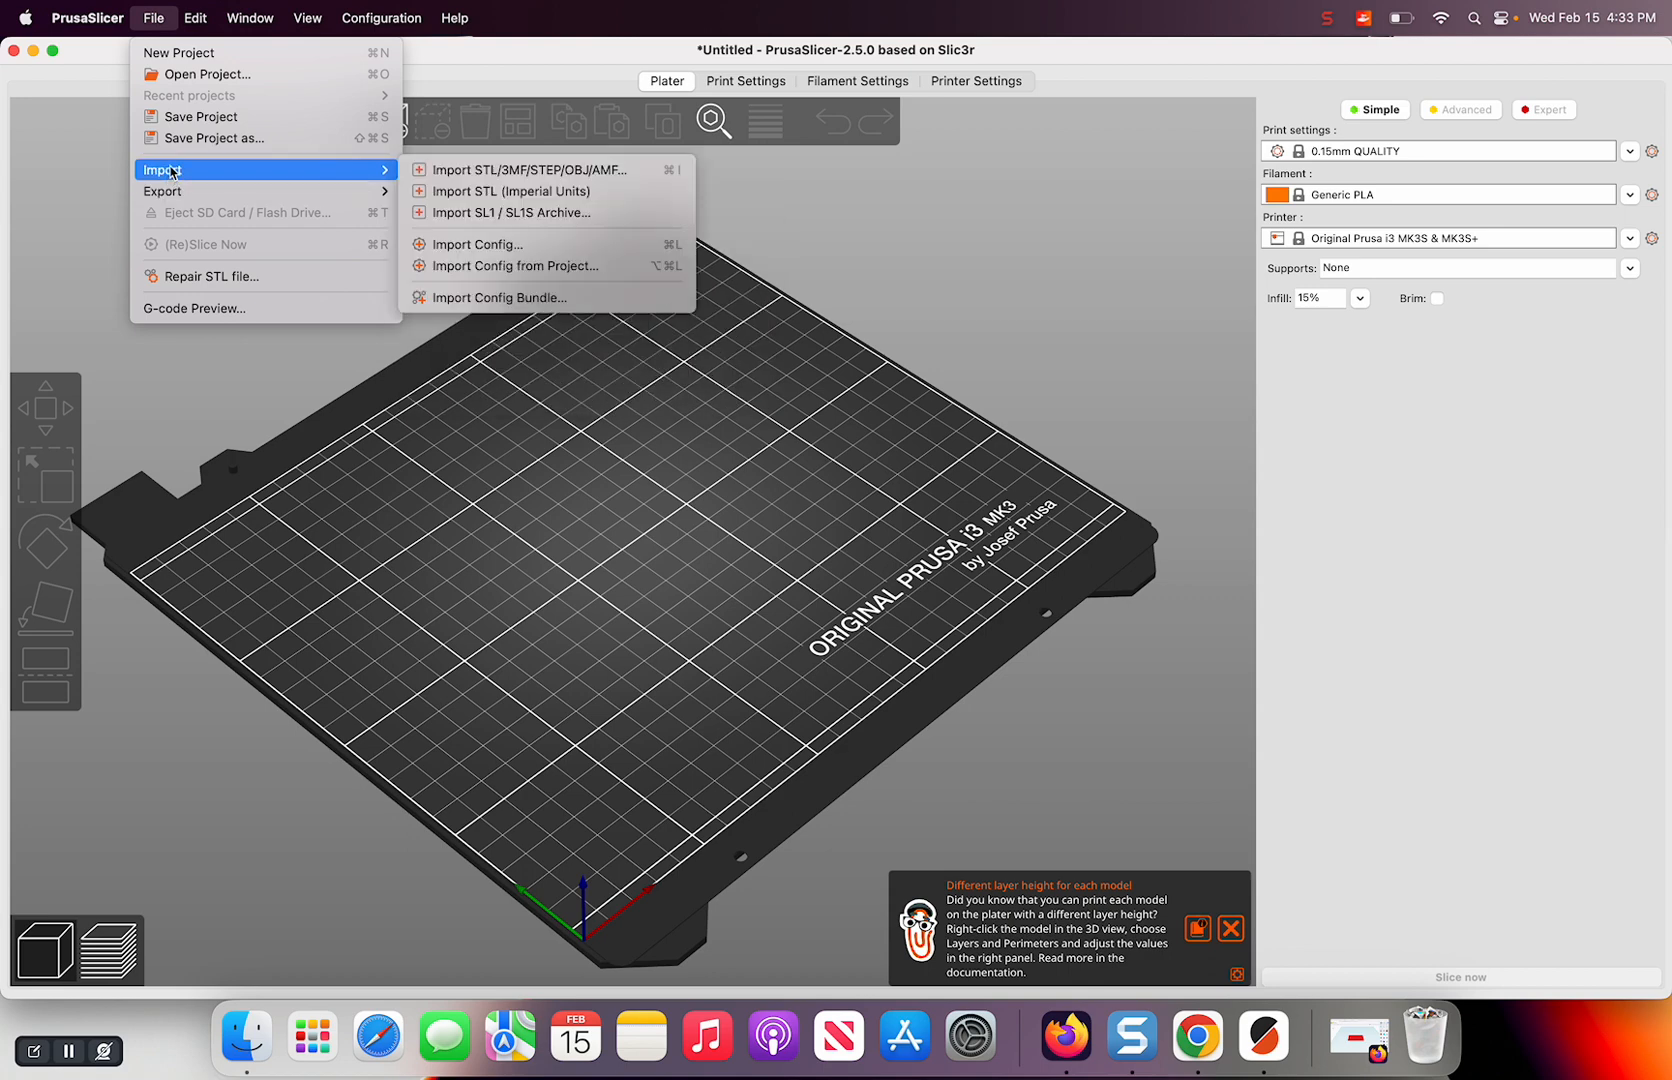
{"action": "left_click", "coordinate": [474, 171]}
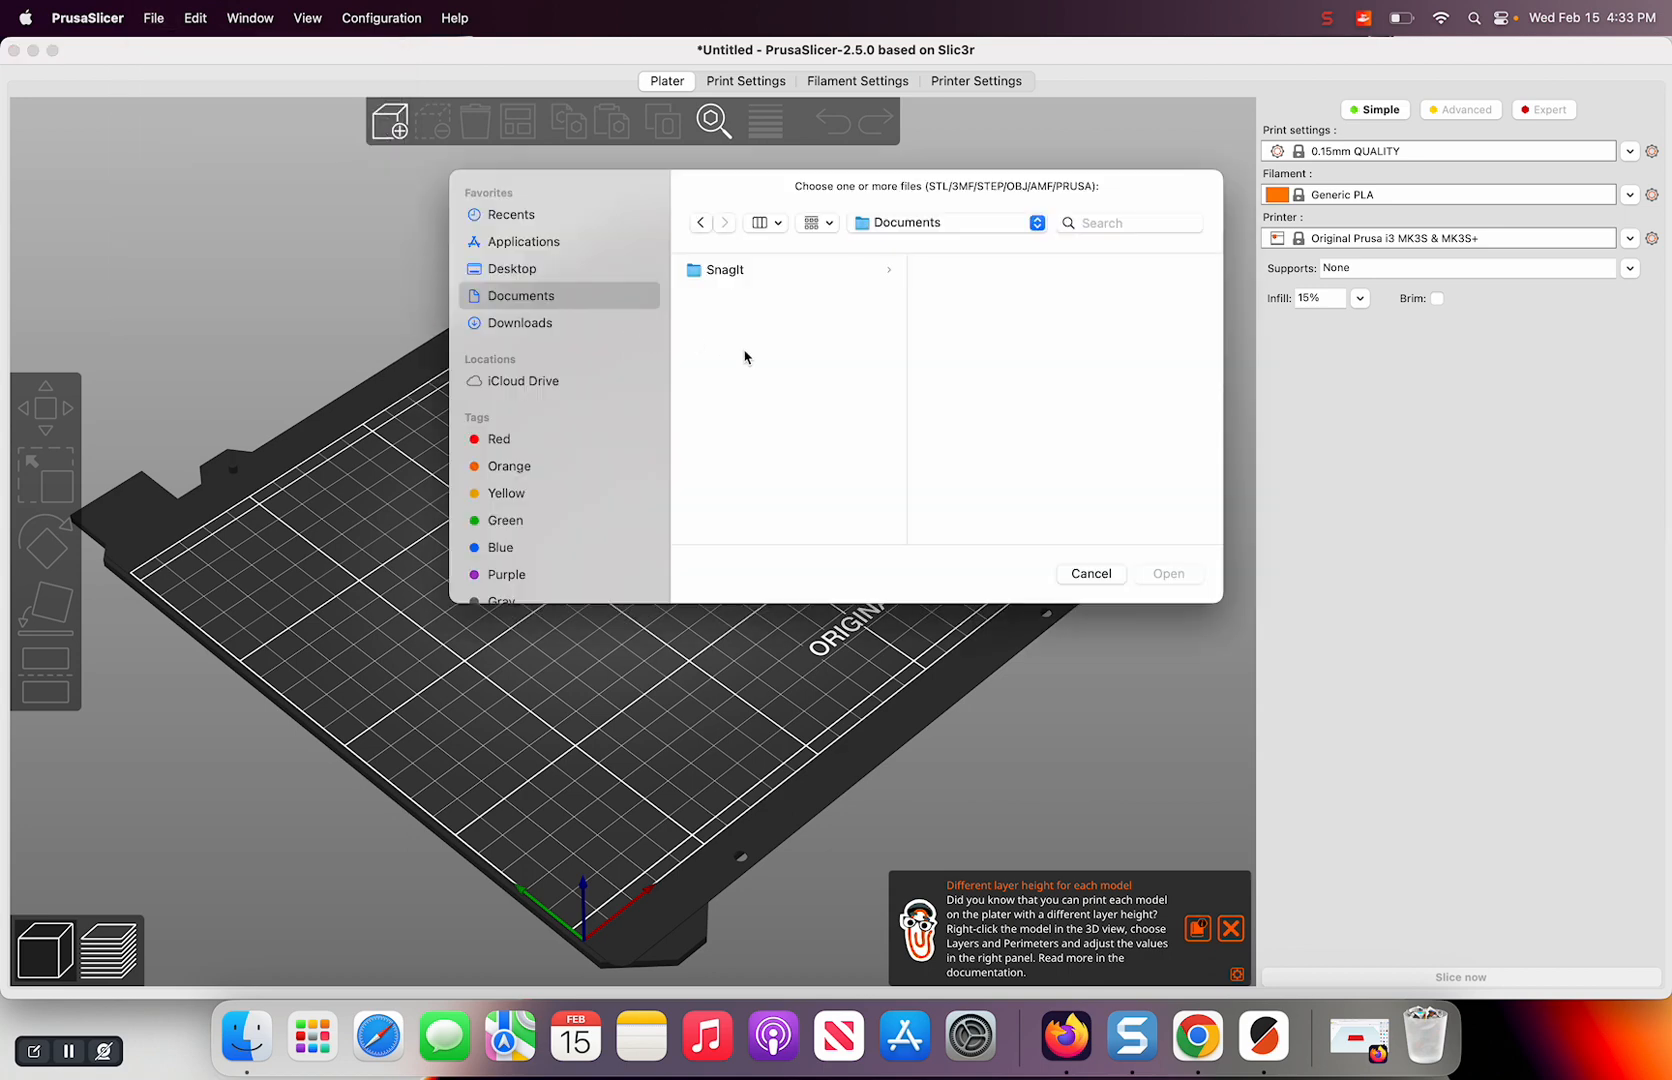
{"action": "left_click", "coordinate": [505, 325]}
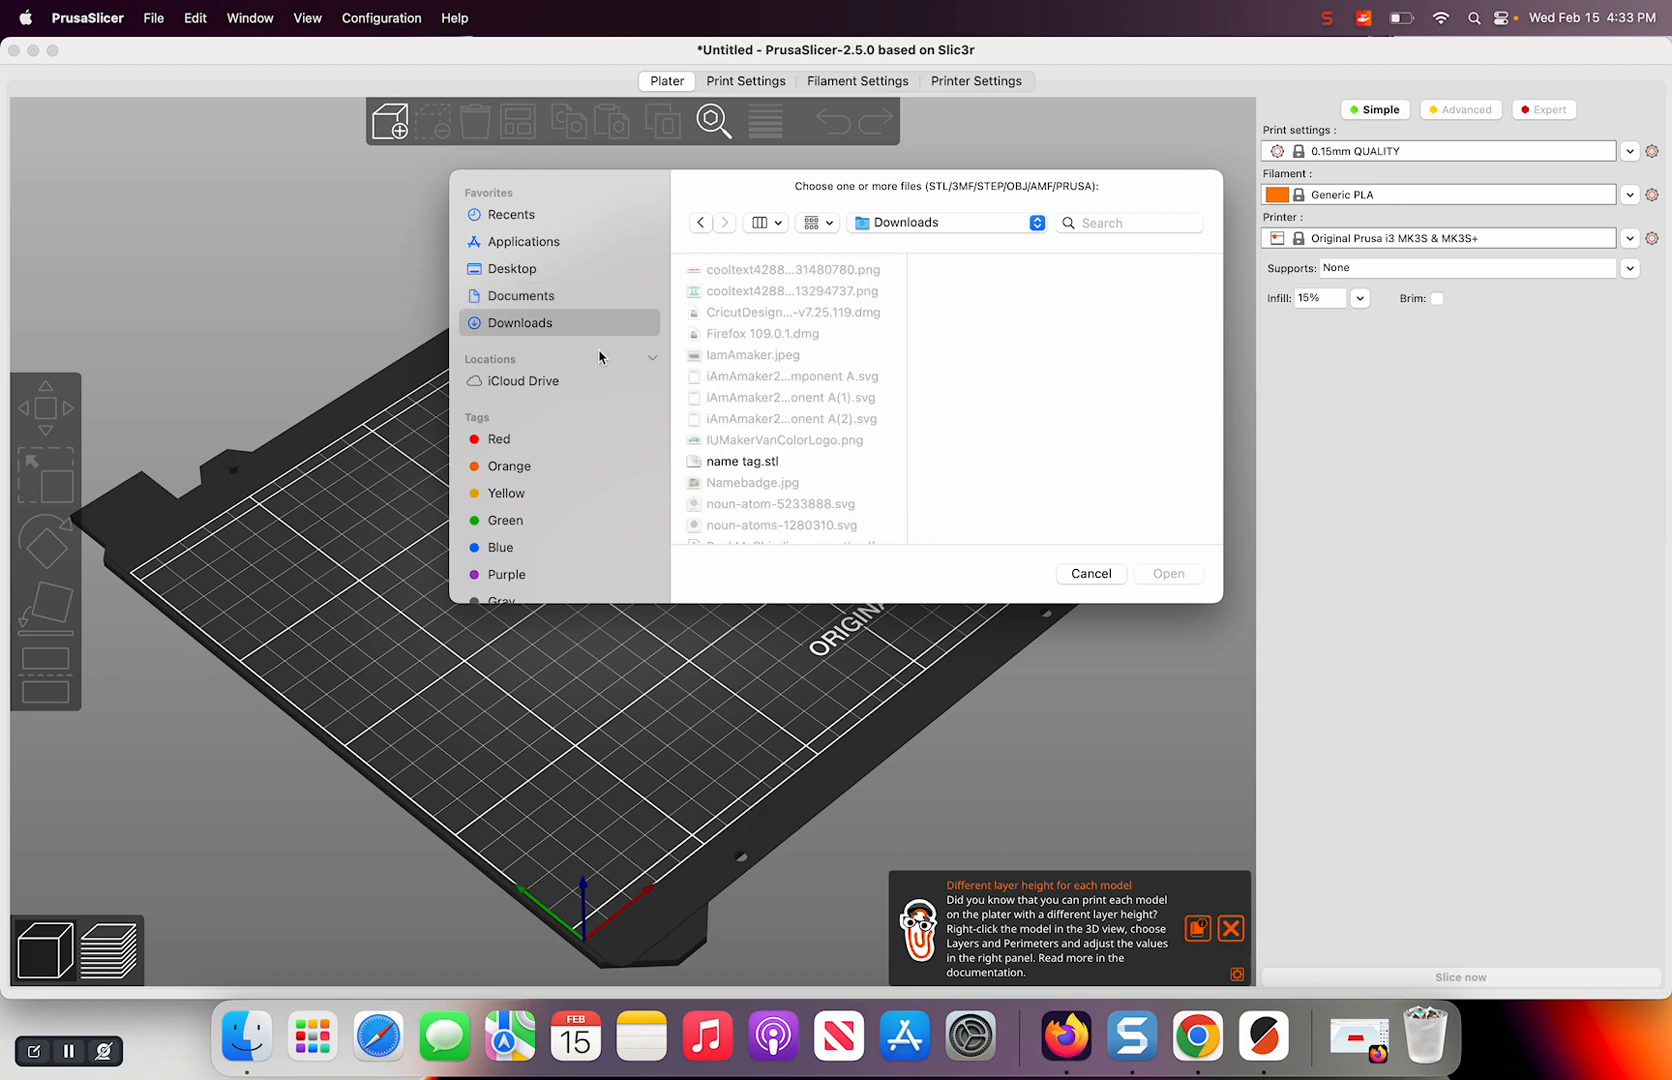
{"action": "left_click", "coordinate": [733, 465]}
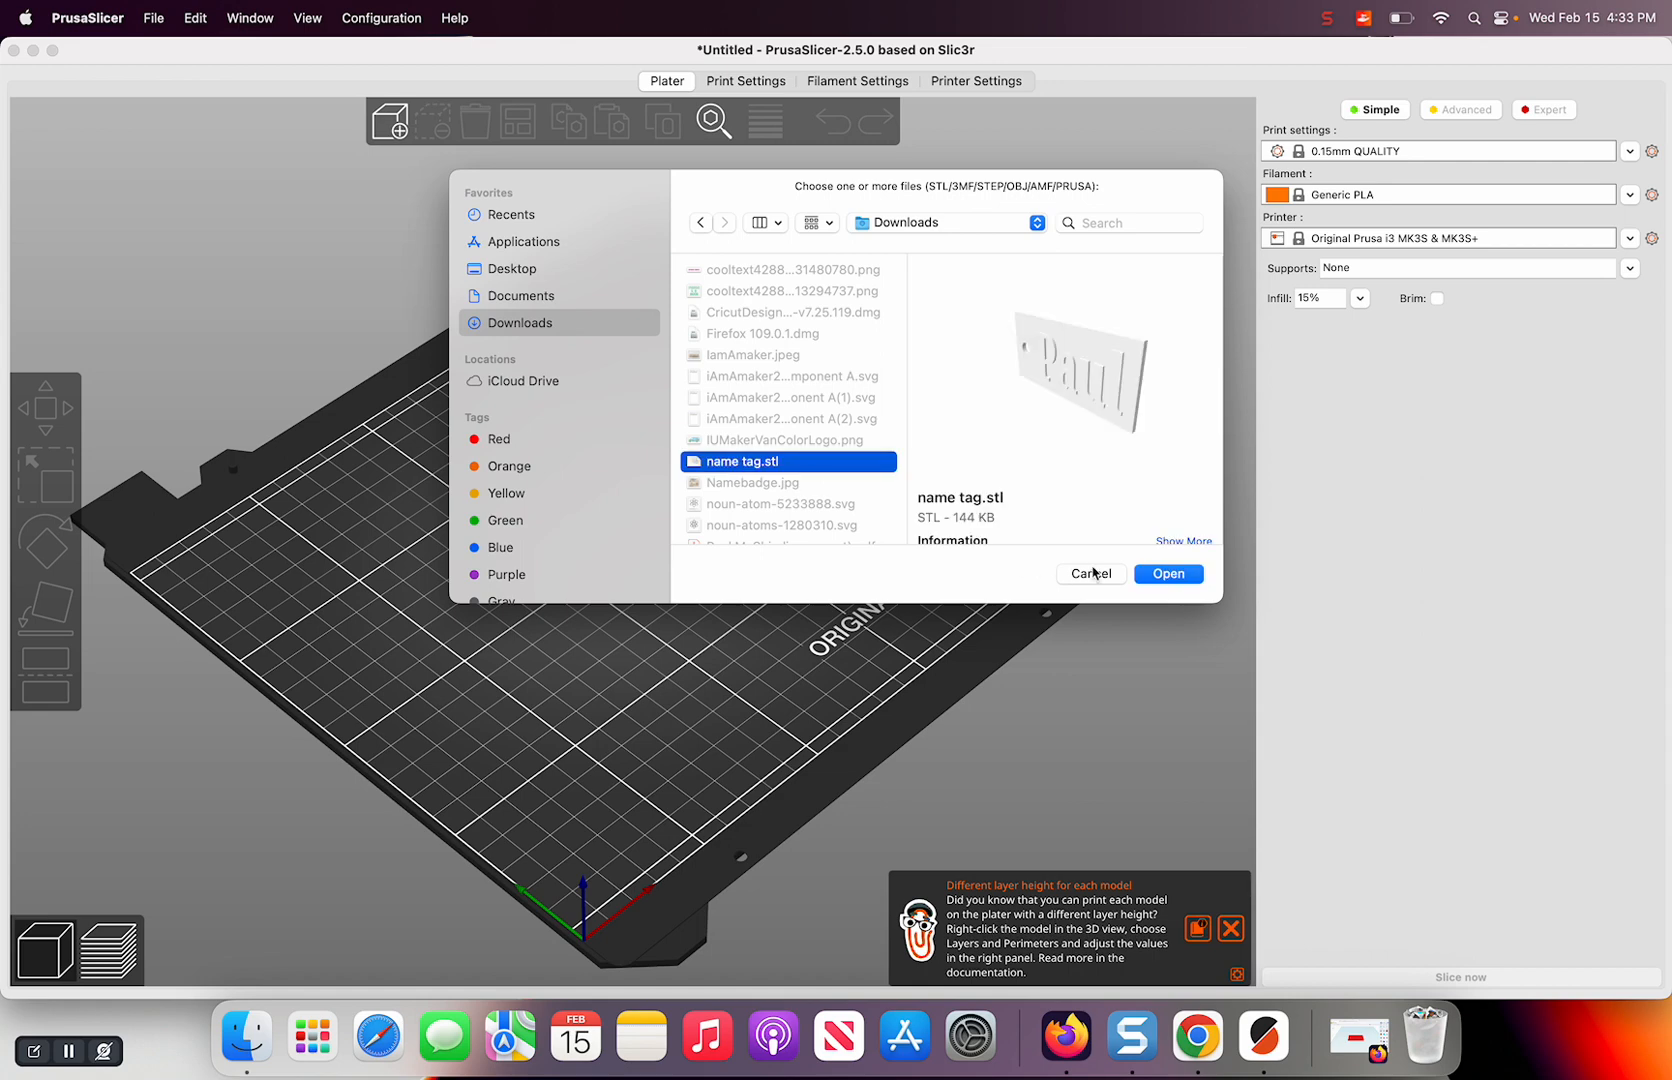
{"action": "left_click", "coordinate": [1165, 575]}
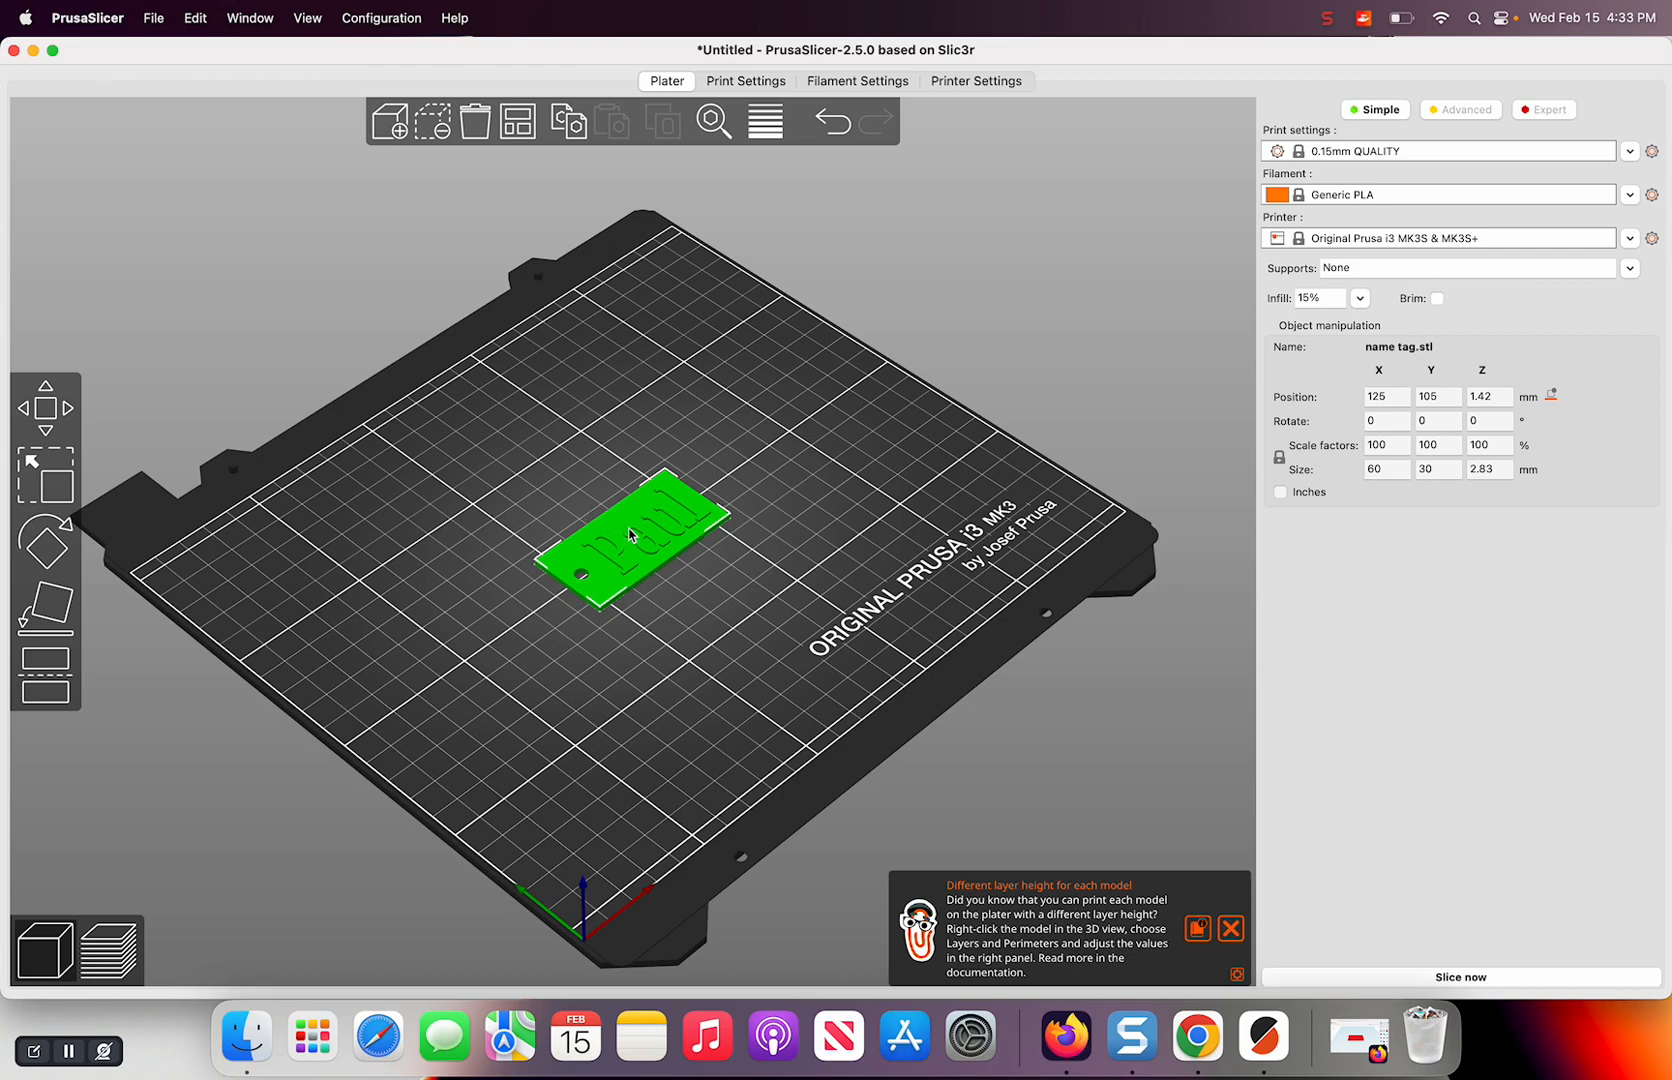
Move the name tag around the print bed and place it near the centre, at about X 124, Y 106 mm
{"action": "left_click_drag", "start_coordinate": [628, 527], "coordinate": [641, 378]}
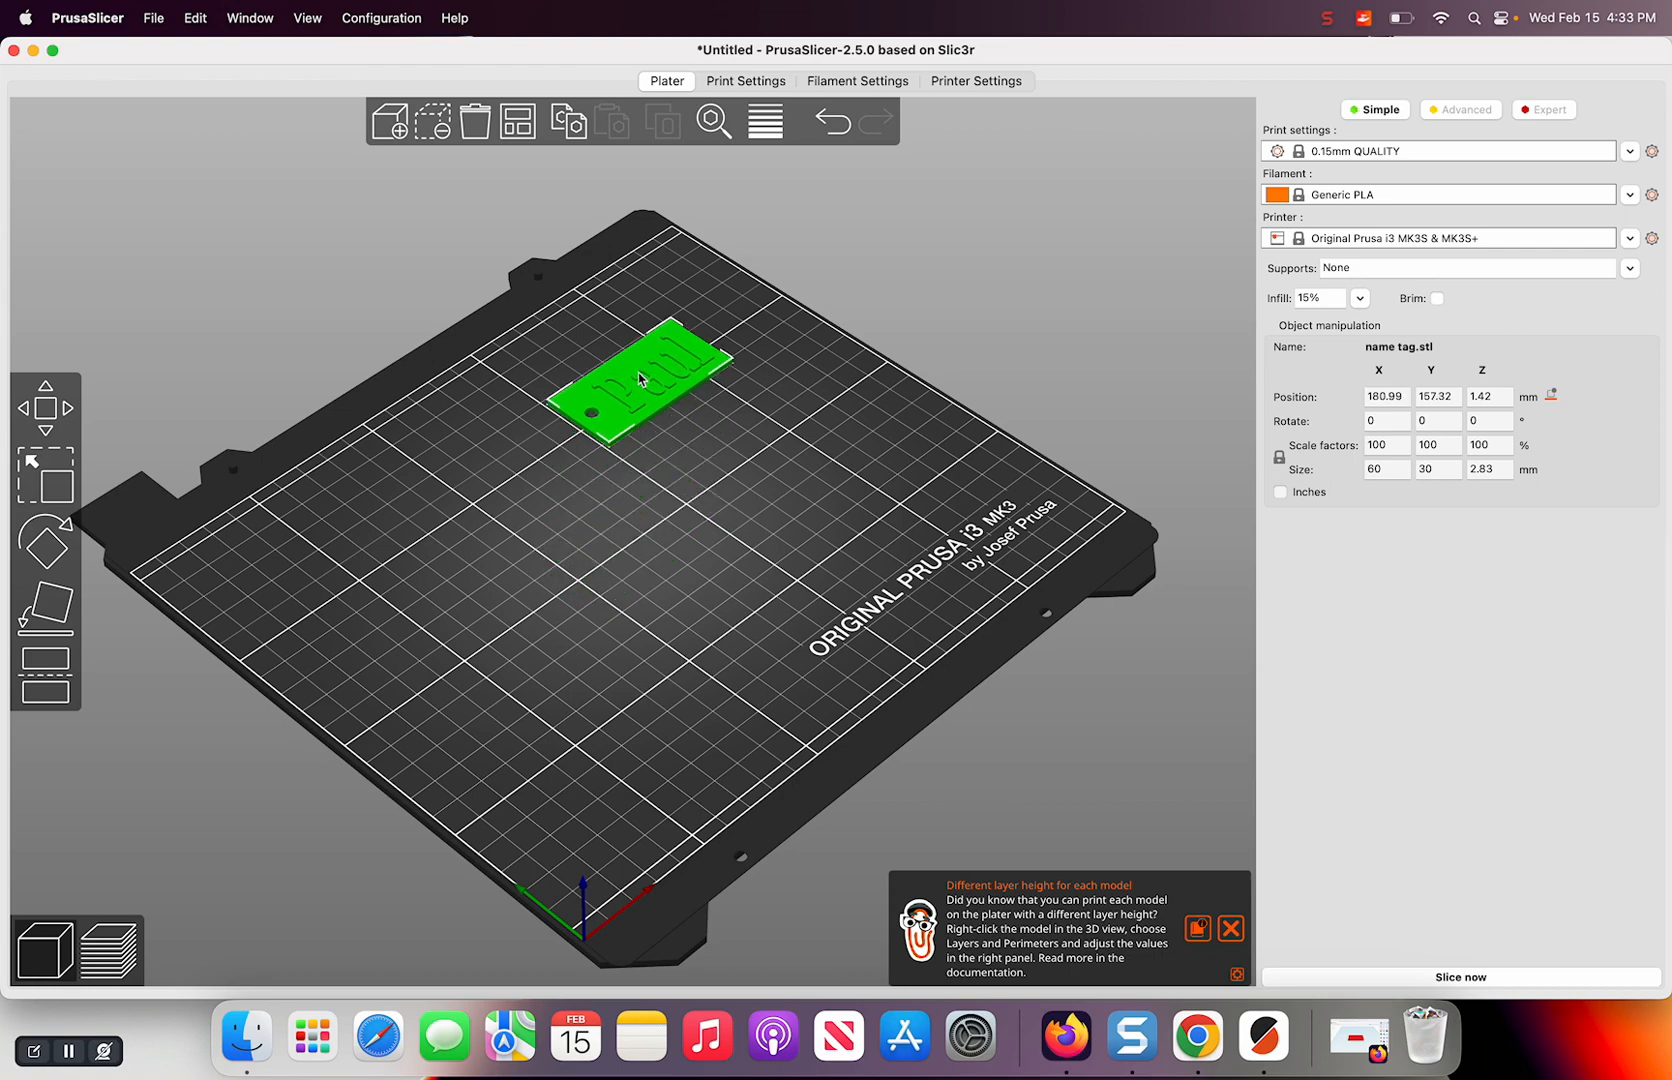
{"action": "left_click_drag", "start_coordinate": [642, 458], "coordinate": [613, 485]}
{"action": "left_click_drag", "start_coordinate": [756, 406], "coordinate": [604, 581]}
{"action": "scroll", "coordinate": [481, 410], "scroll_direction": "down", "scroll_amount": 2}
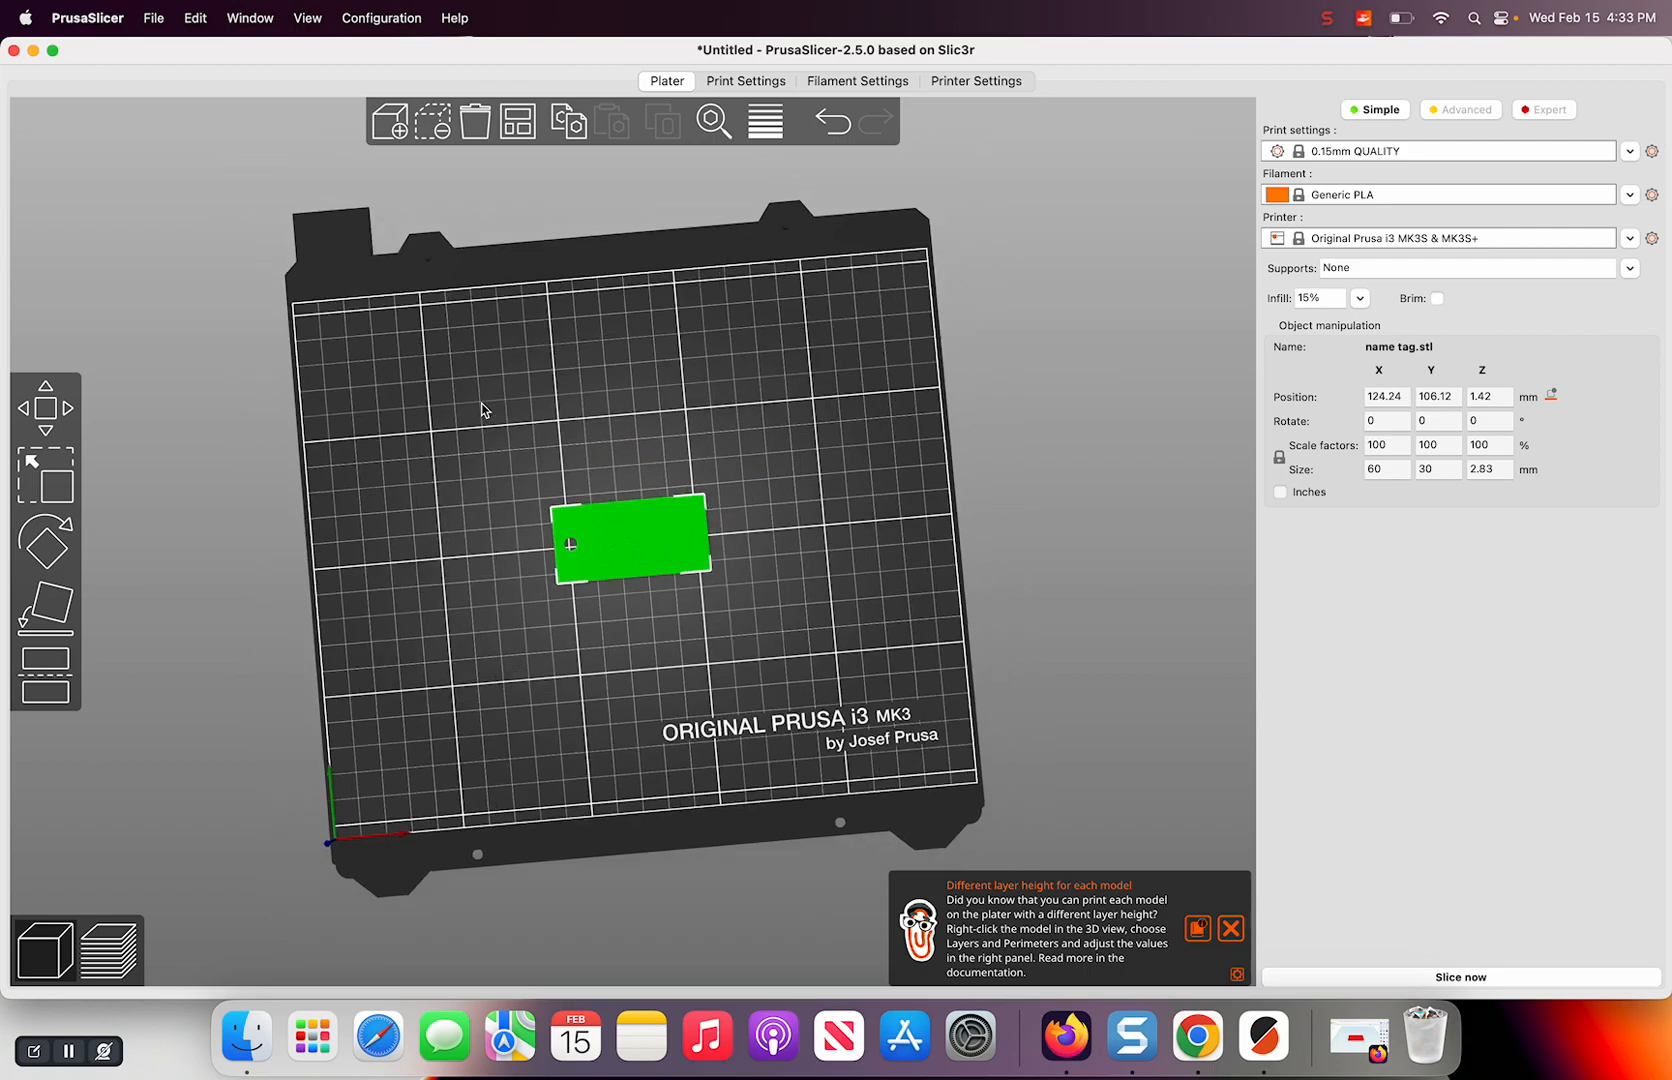
{"action": "scroll", "coordinate": [481, 410], "scroll_direction": "up", "scroll_amount": 5}
{"action": "scroll", "coordinate": [479, 410], "scroll_direction": "down", "scroll_amount": 4}
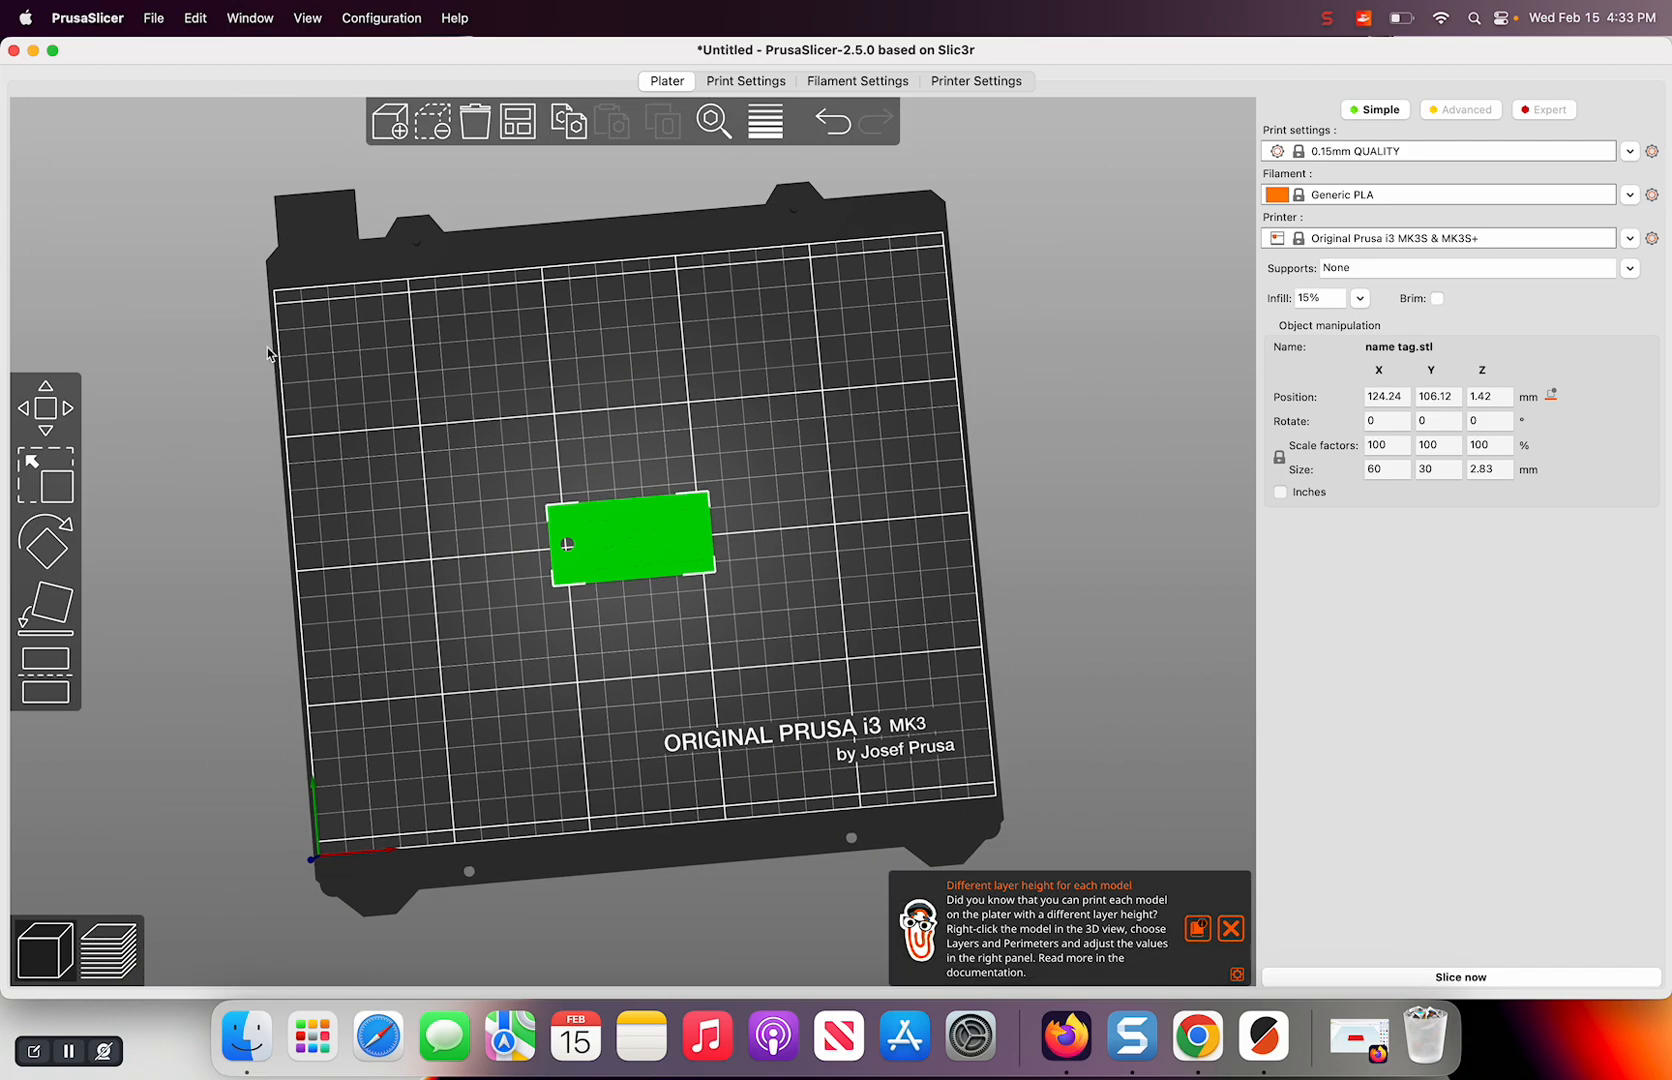
{"action": "left_click_drag", "start_coordinate": [266, 347], "coordinate": [251, 420]}
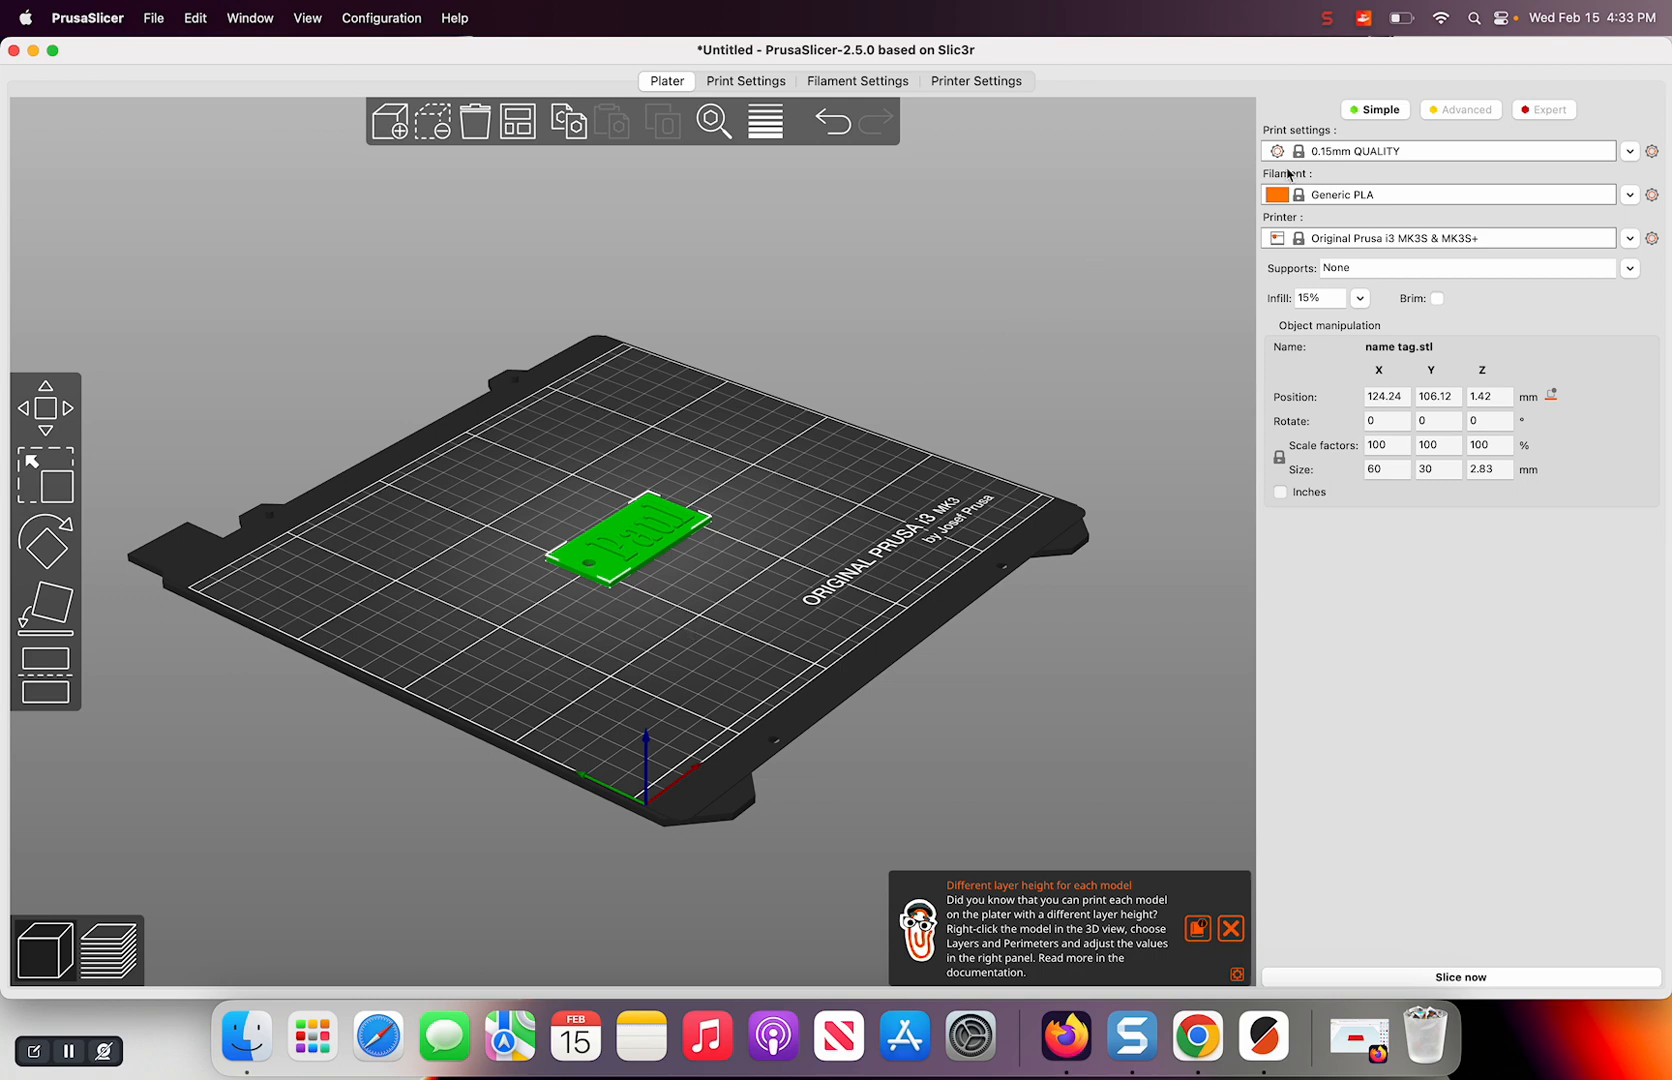
Choose the 0.20mm SPEED print preset and check the filament presets, keeping Generic PLA with the name tag selected
{"action": "left_click", "coordinate": [1352, 152]}
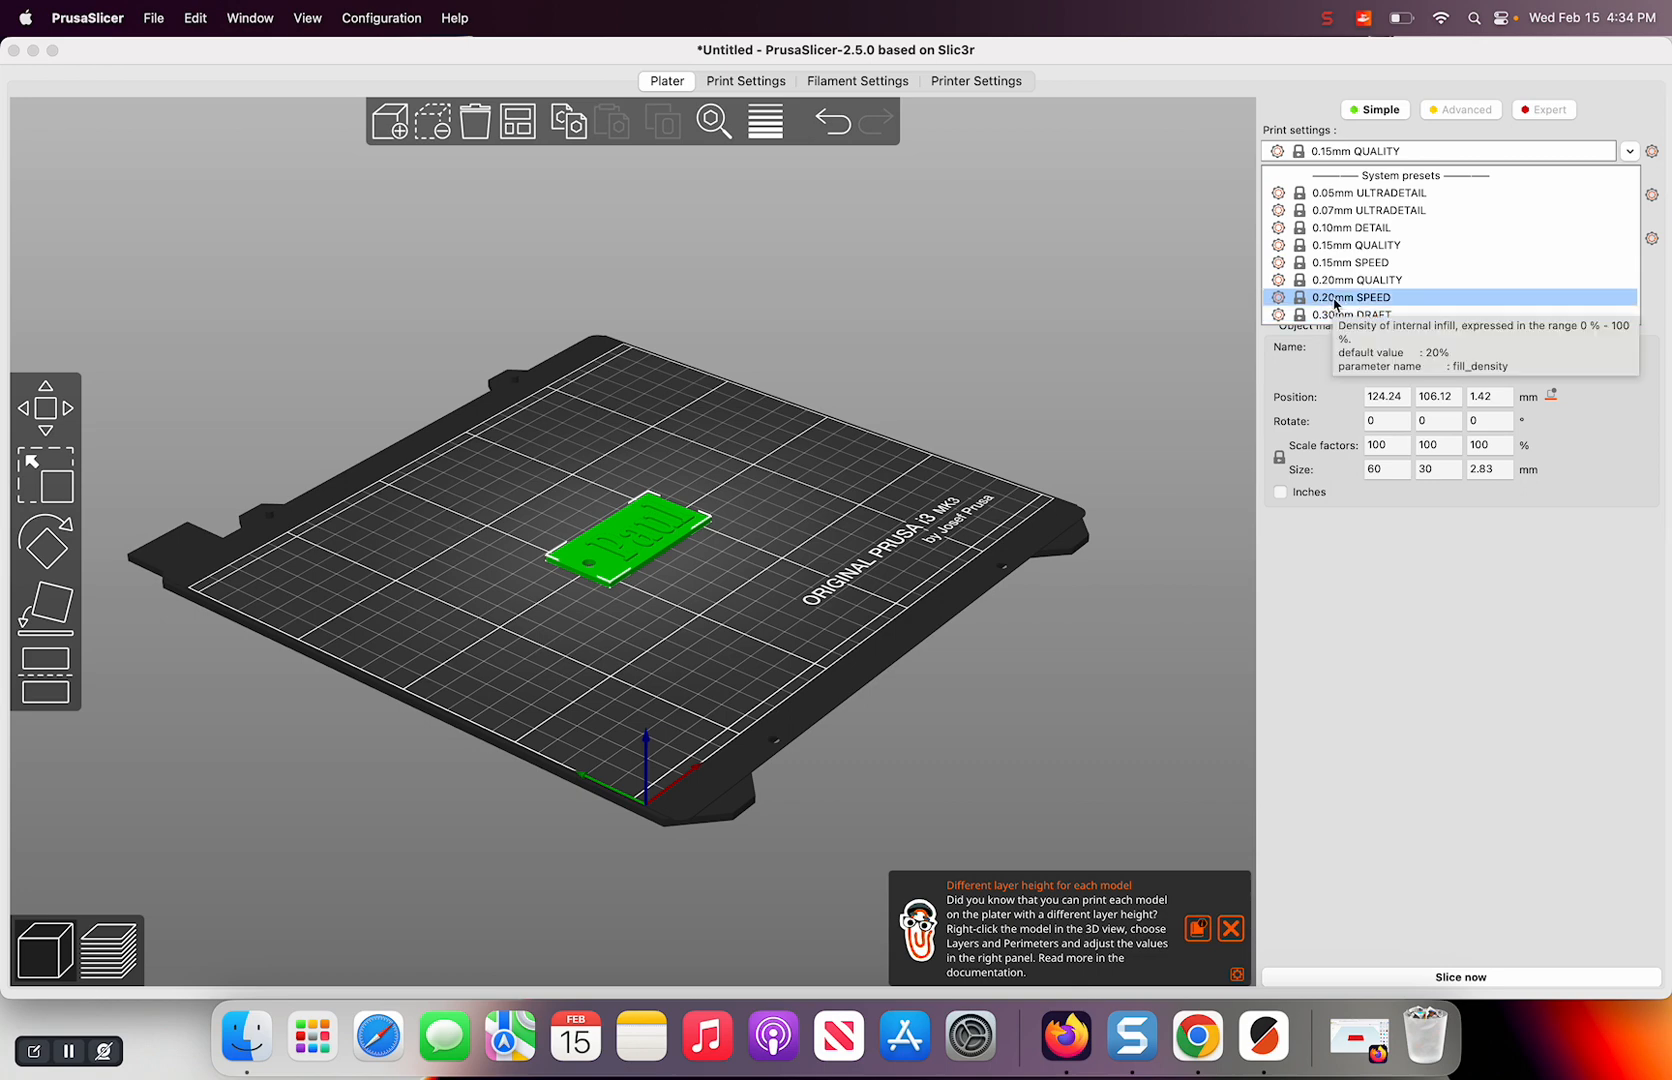
{"action": "left_click", "coordinate": [1335, 297]}
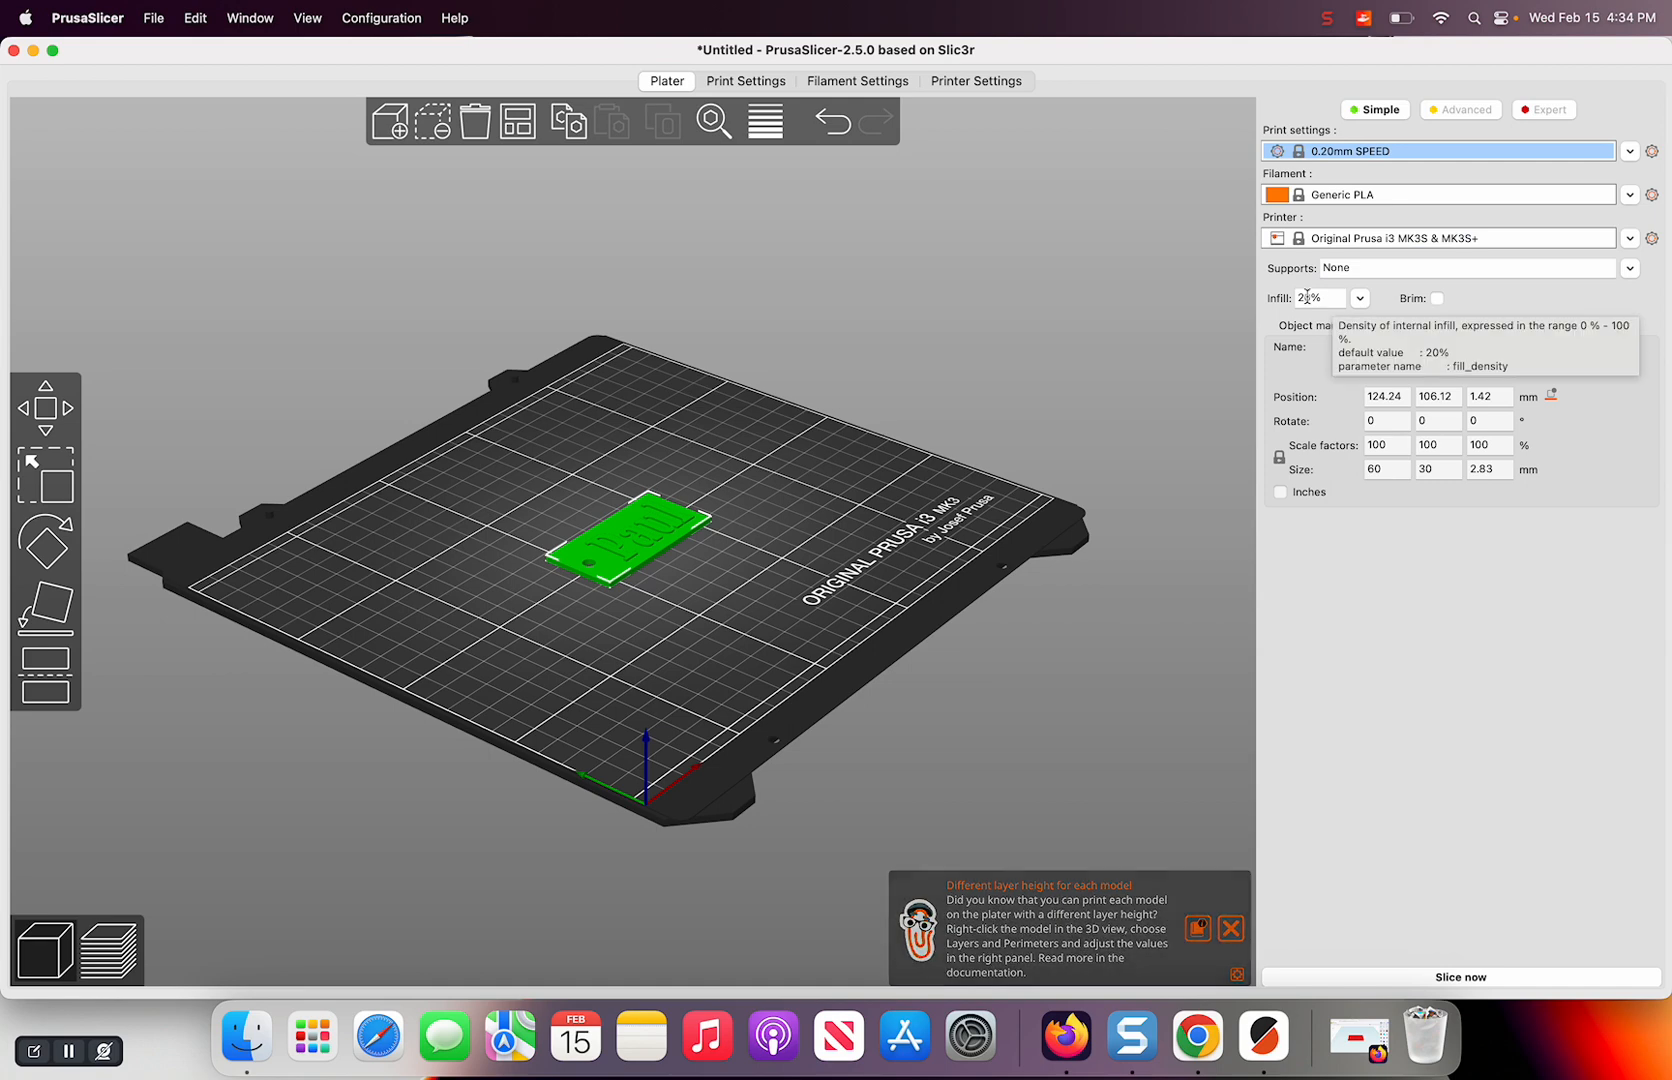
{"action": "left_click", "coordinate": [1366, 197]}
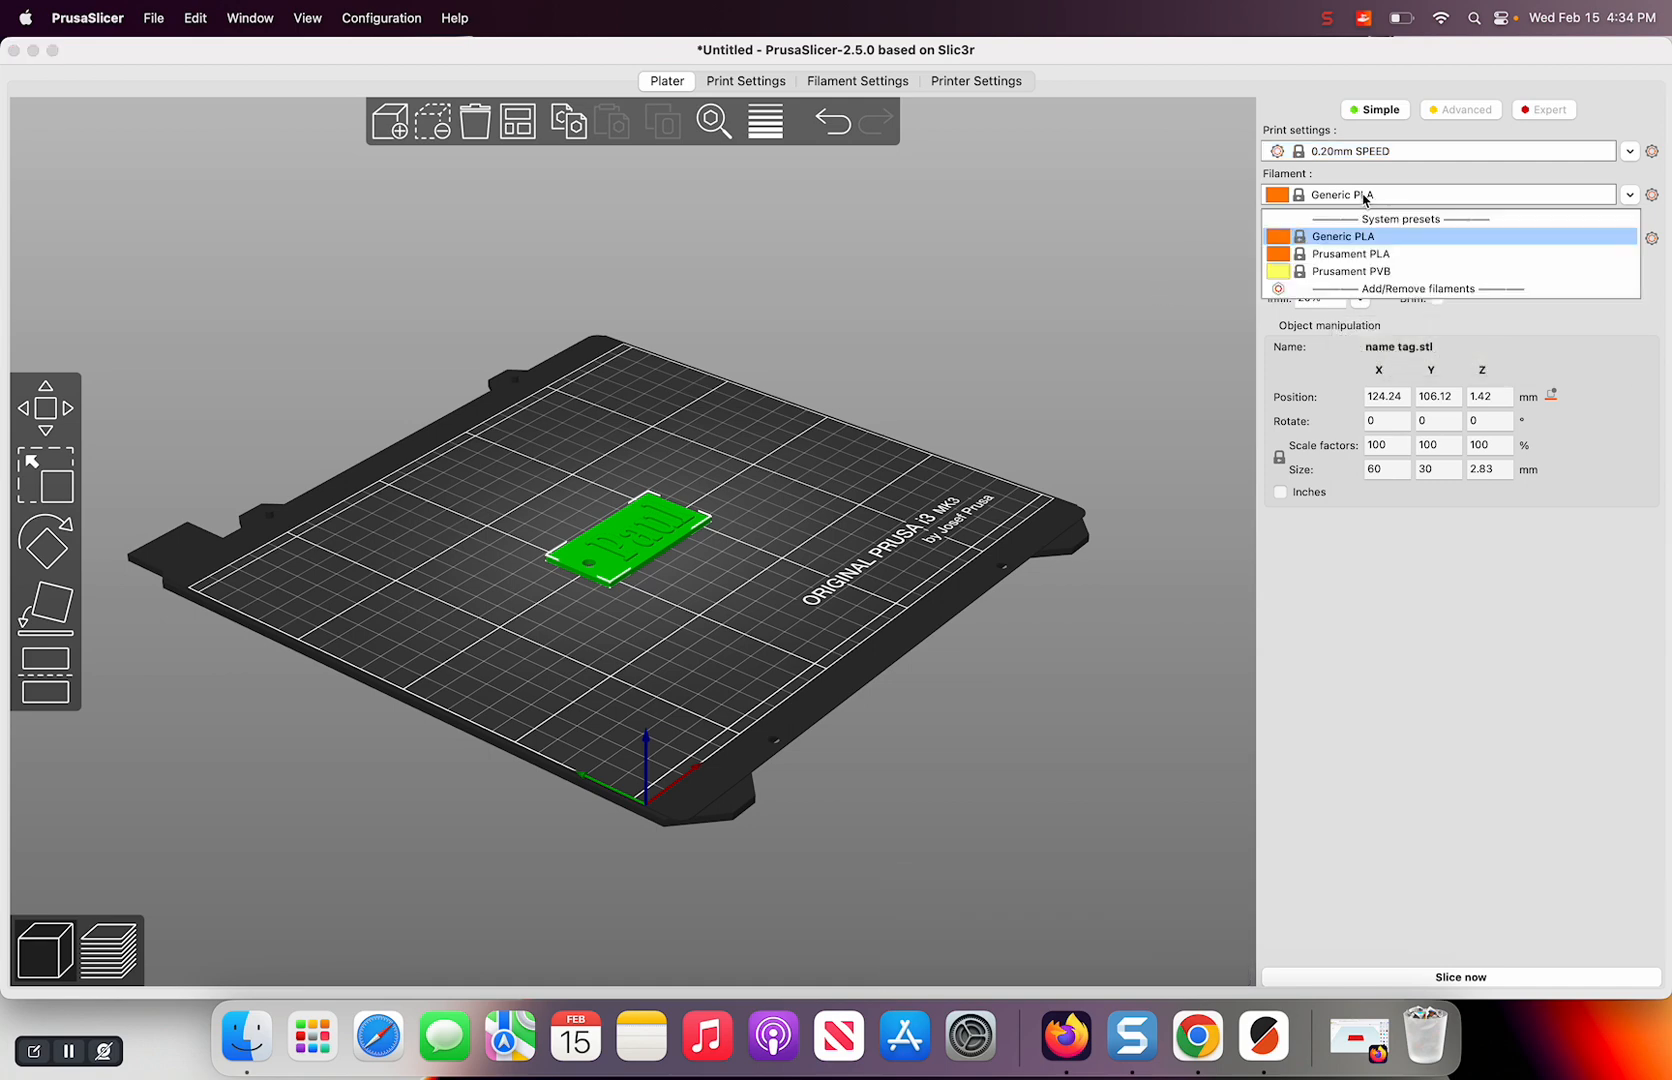
{"action": "left_click", "coordinate": [1195, 233]}
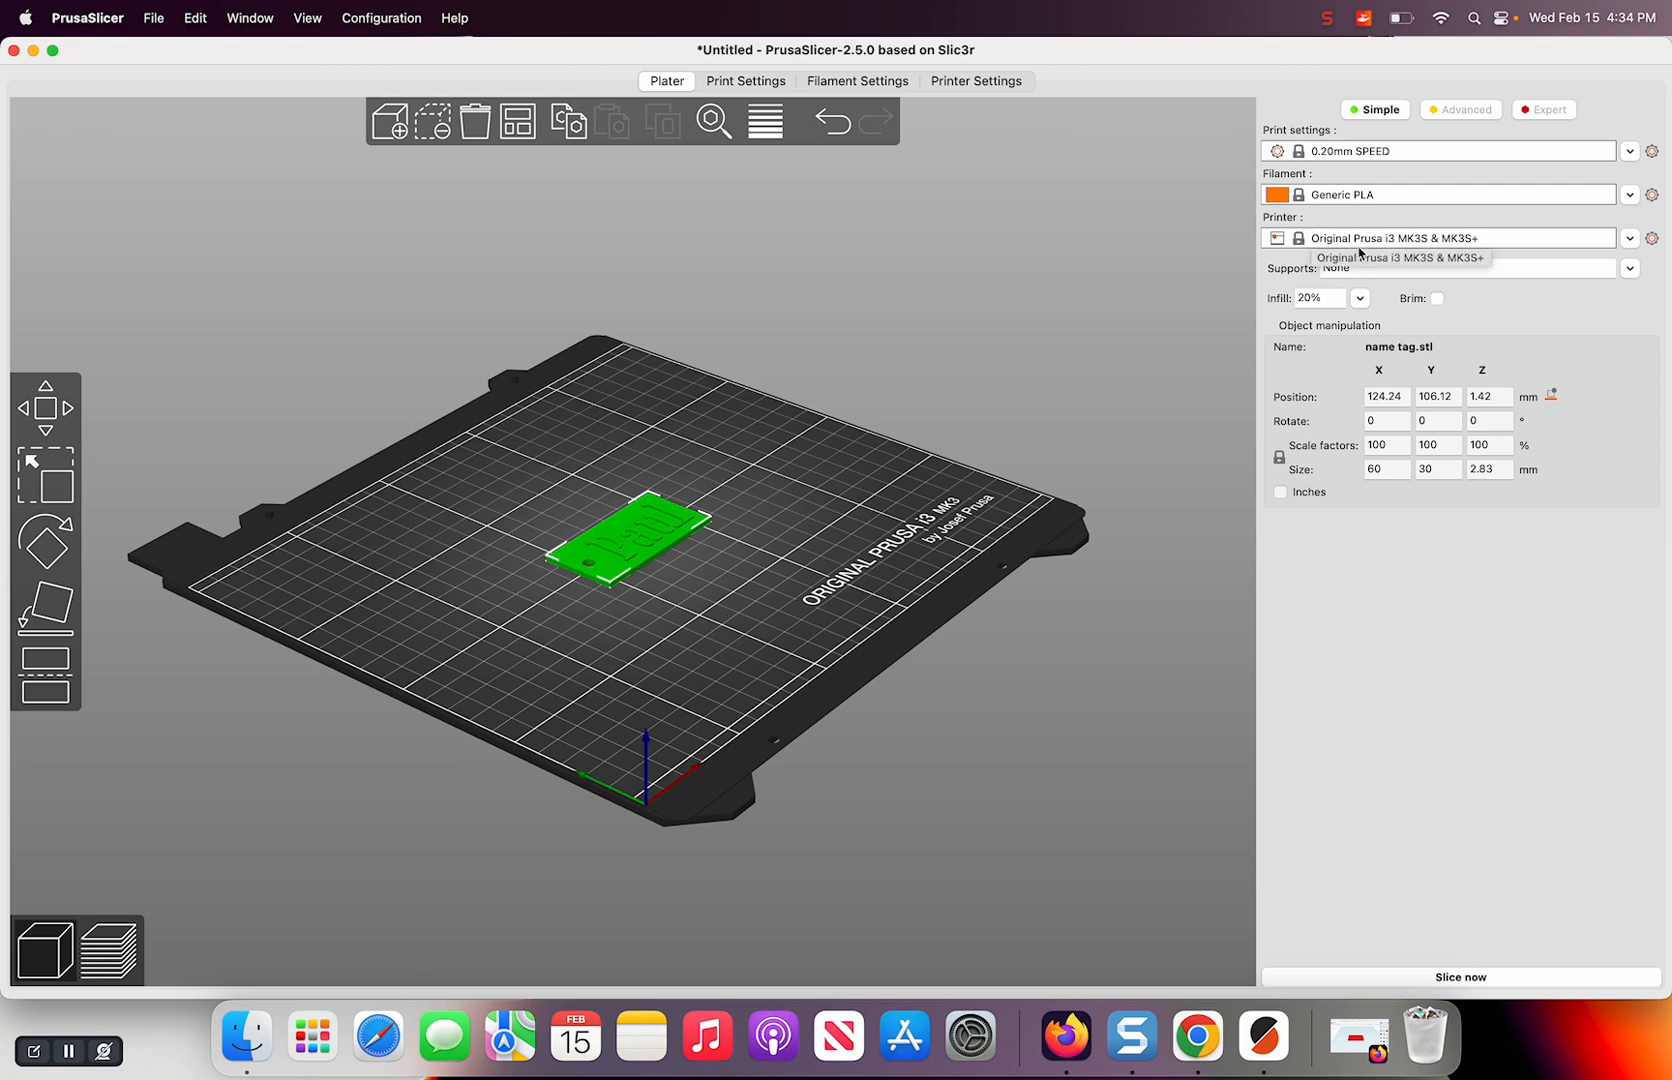
{"action": "left_click", "coordinate": [1127, 288]}
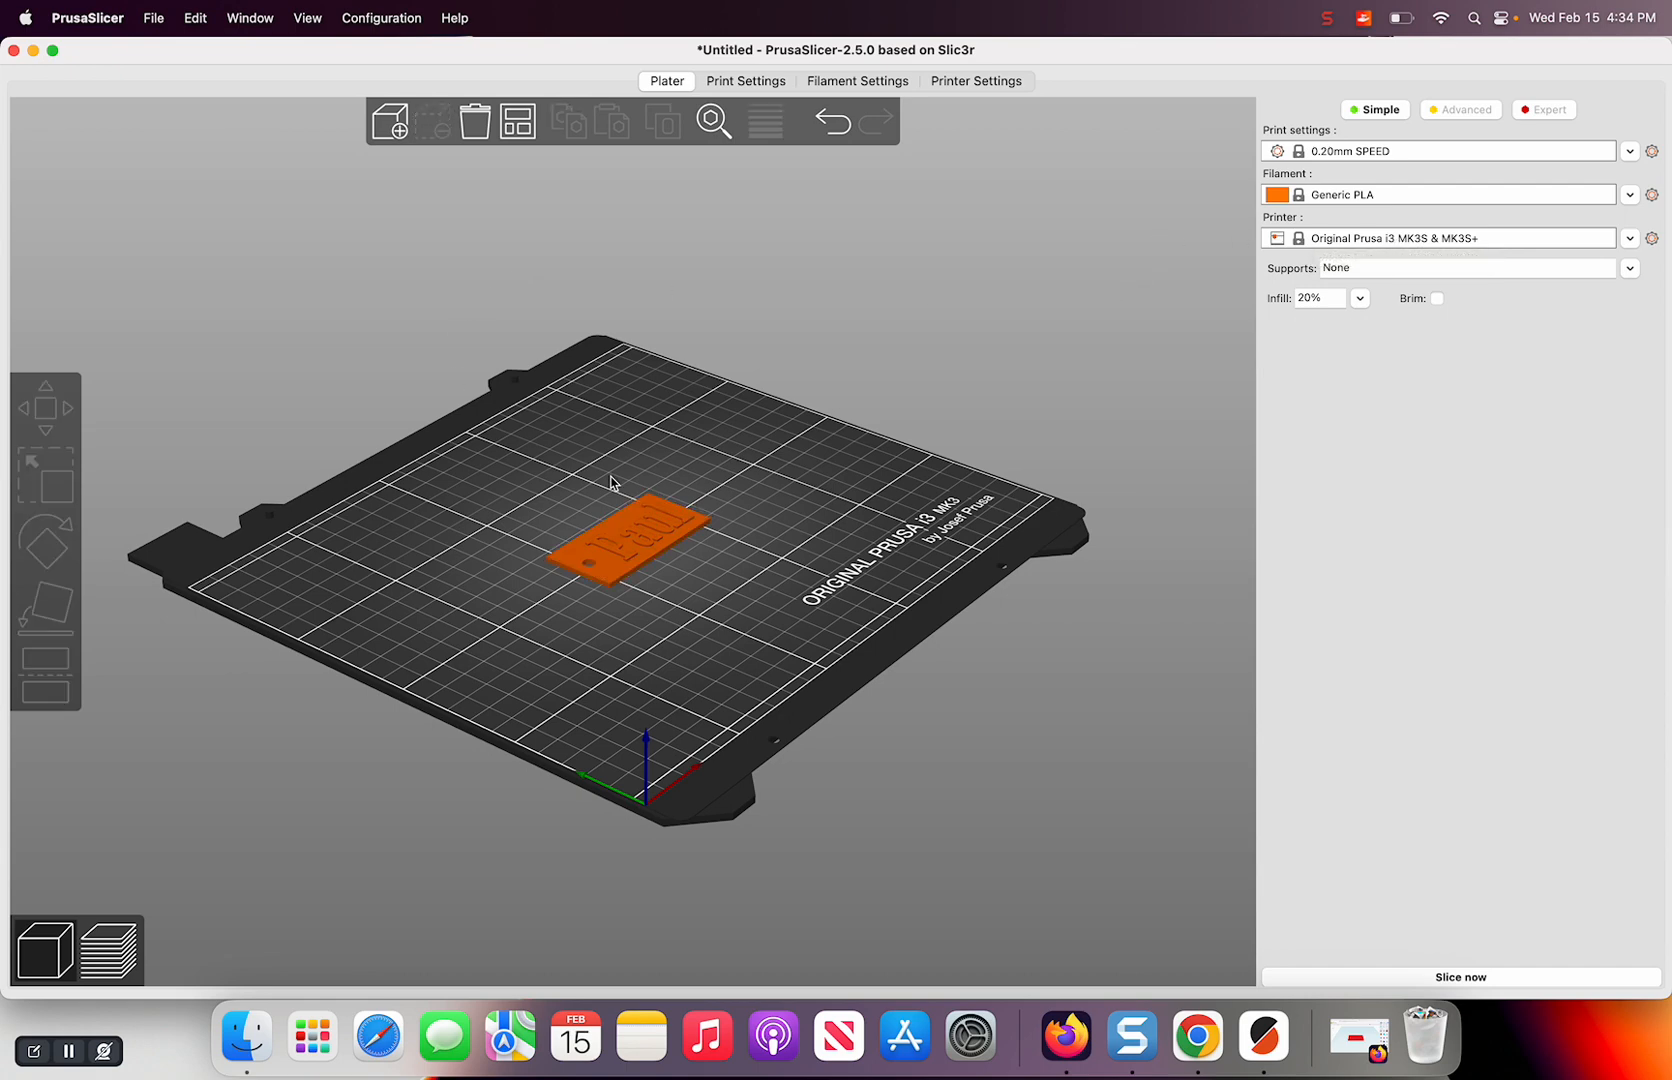
{"action": "left_click", "coordinate": [637, 552]}
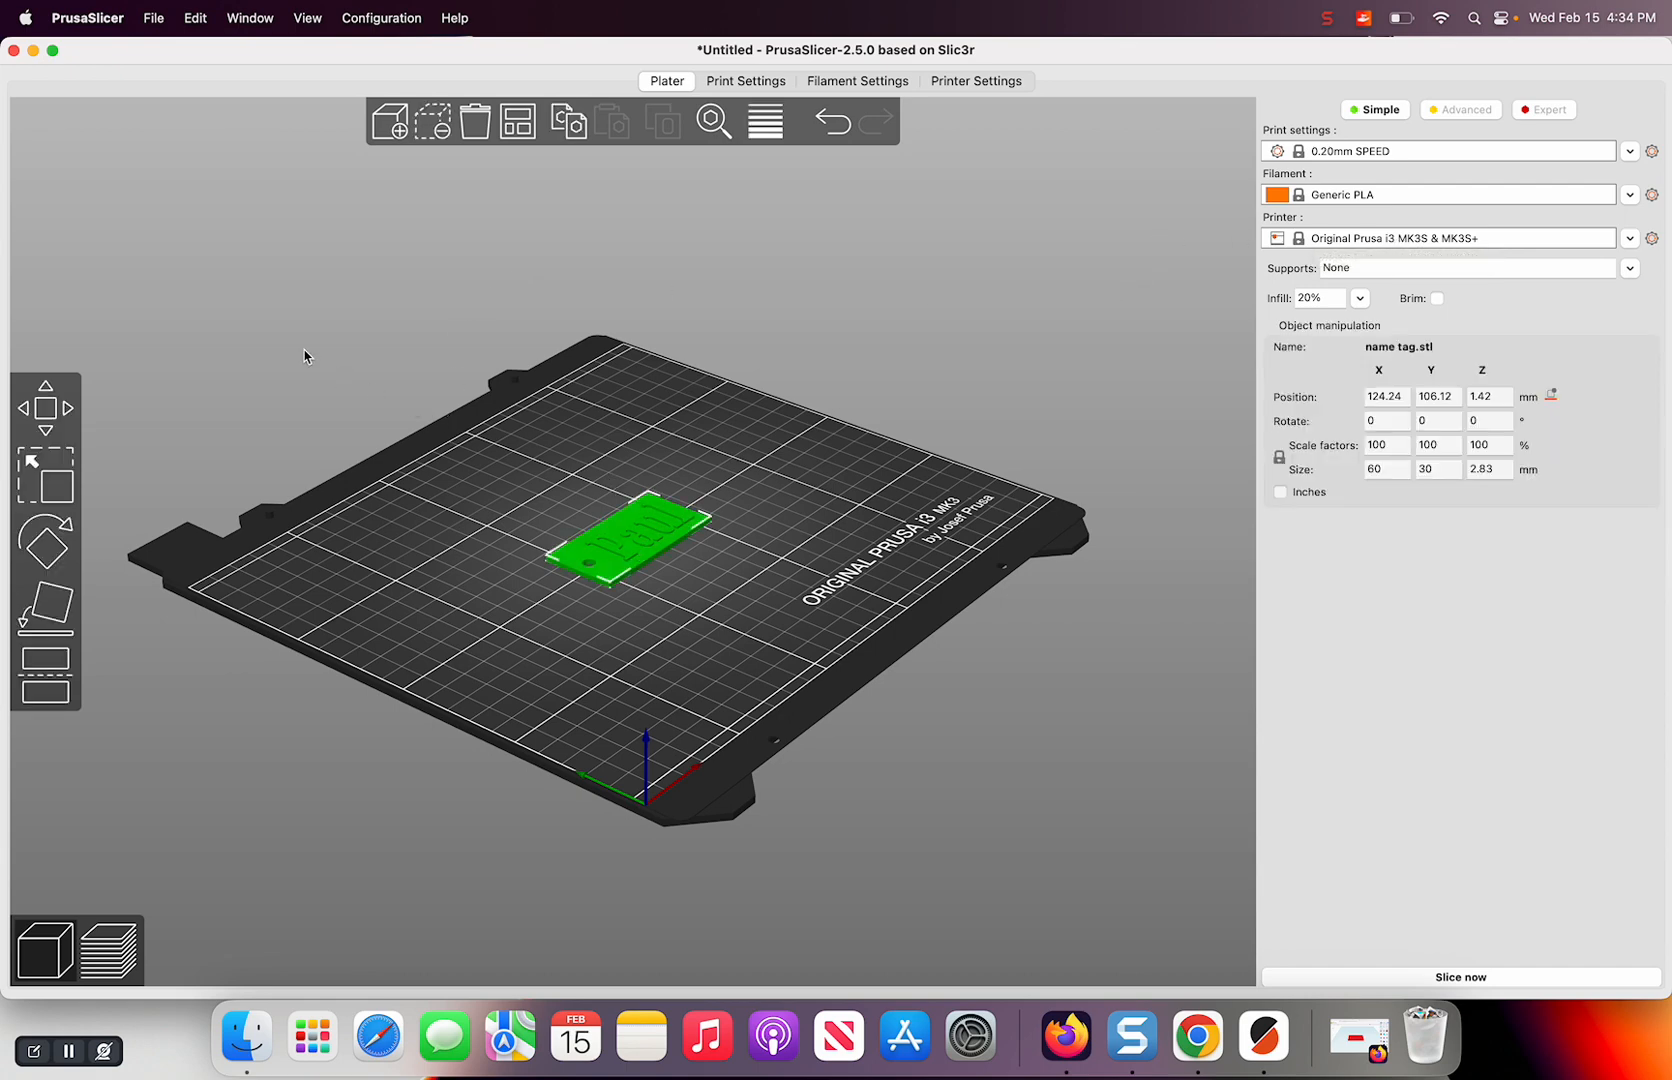
In the print settings, set the minimum perimeters to 3 and the fill pattern to Gyroid
{"action": "left_click", "coordinate": [740, 84]}
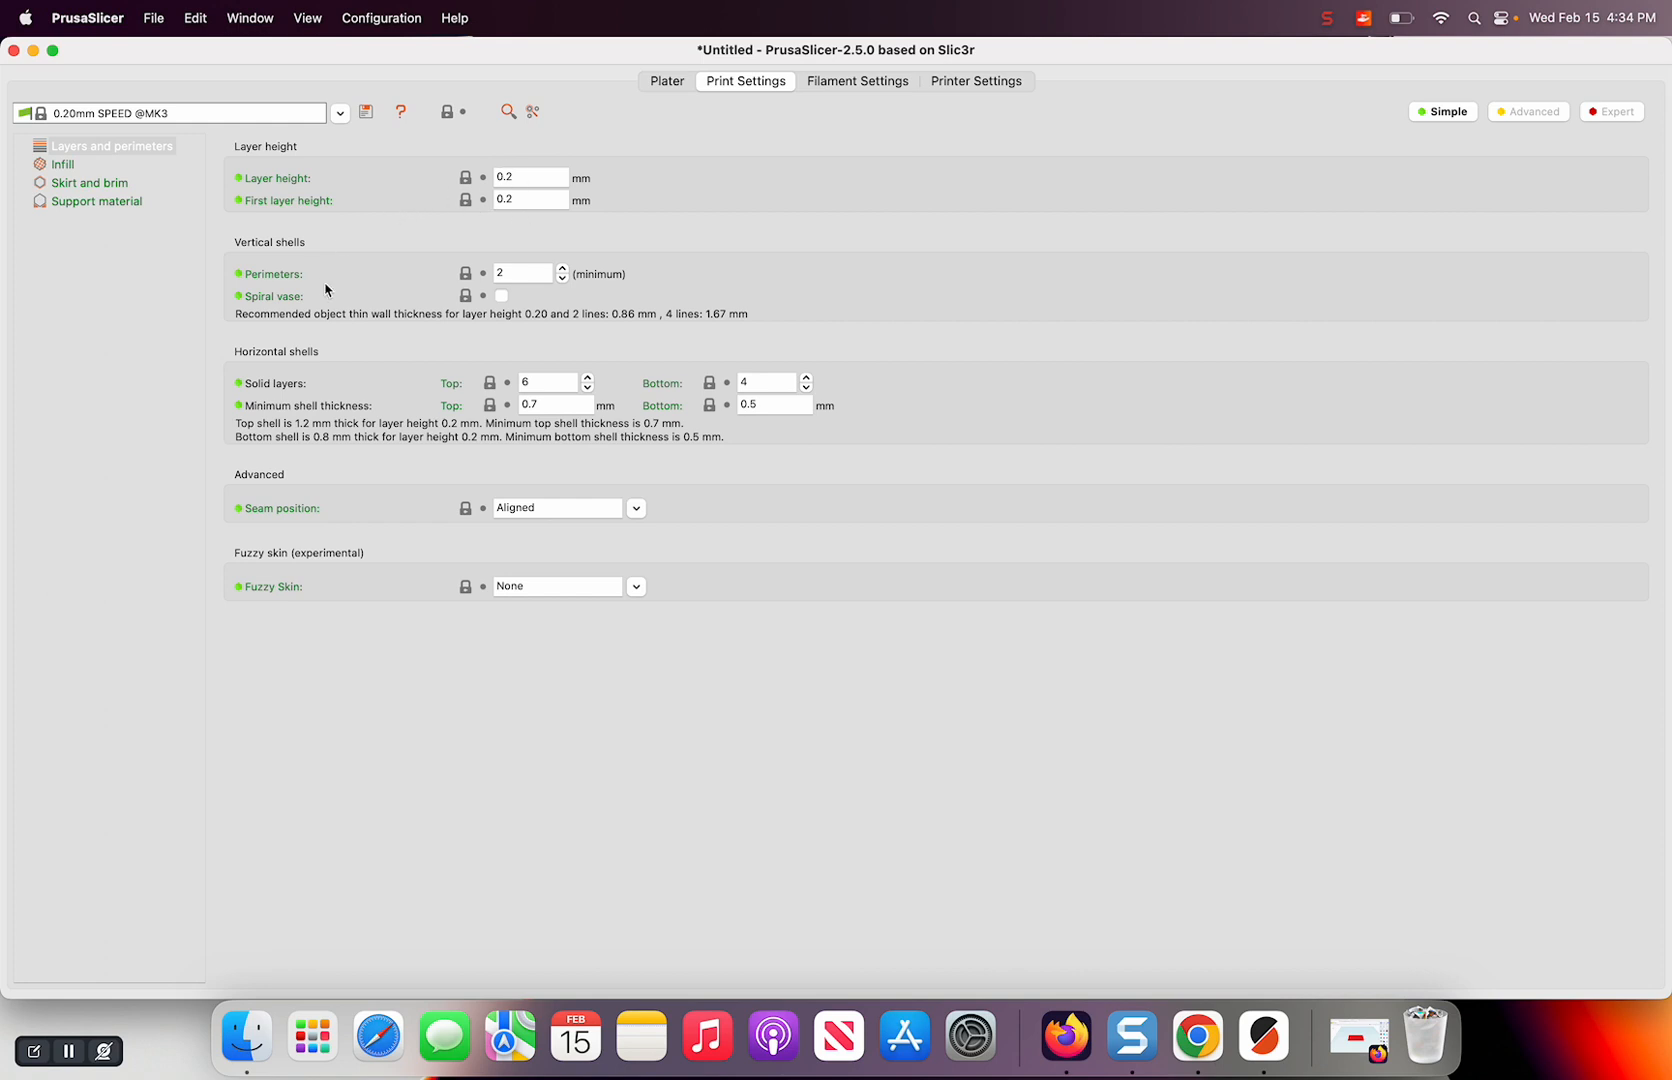
{"action": "left_click", "coordinate": [563, 270]}
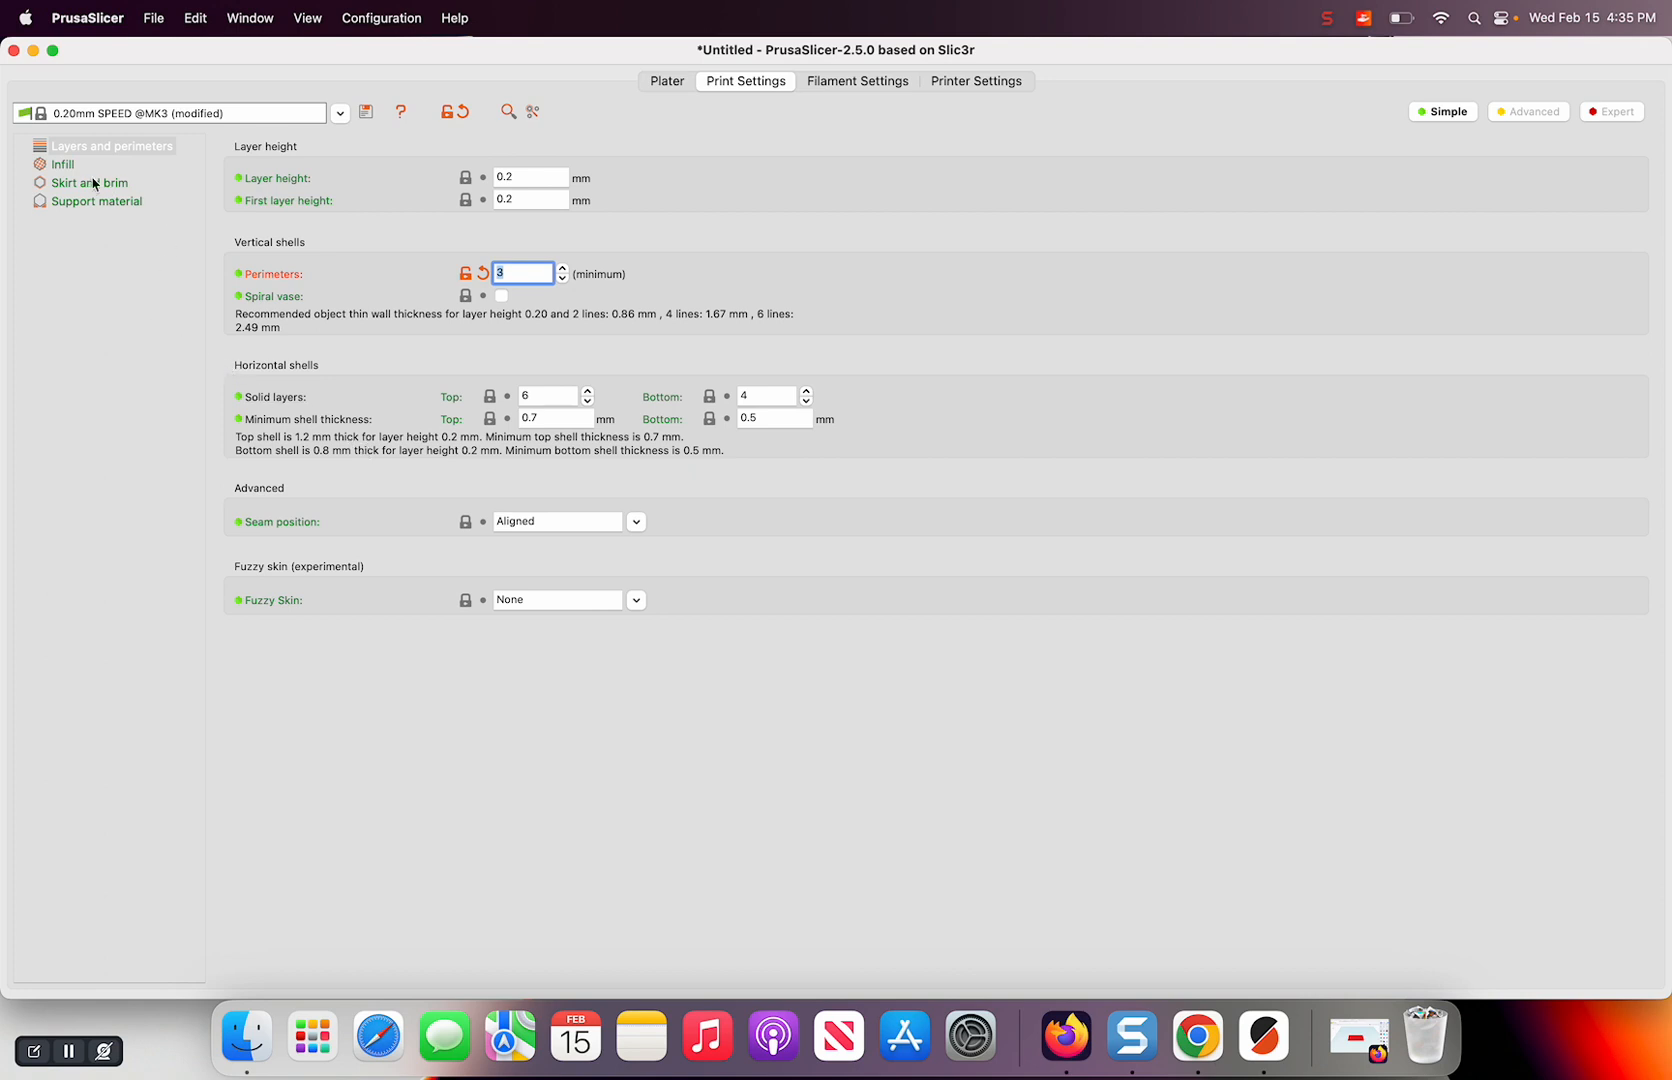
{"action": "left_click", "coordinate": [64, 165]}
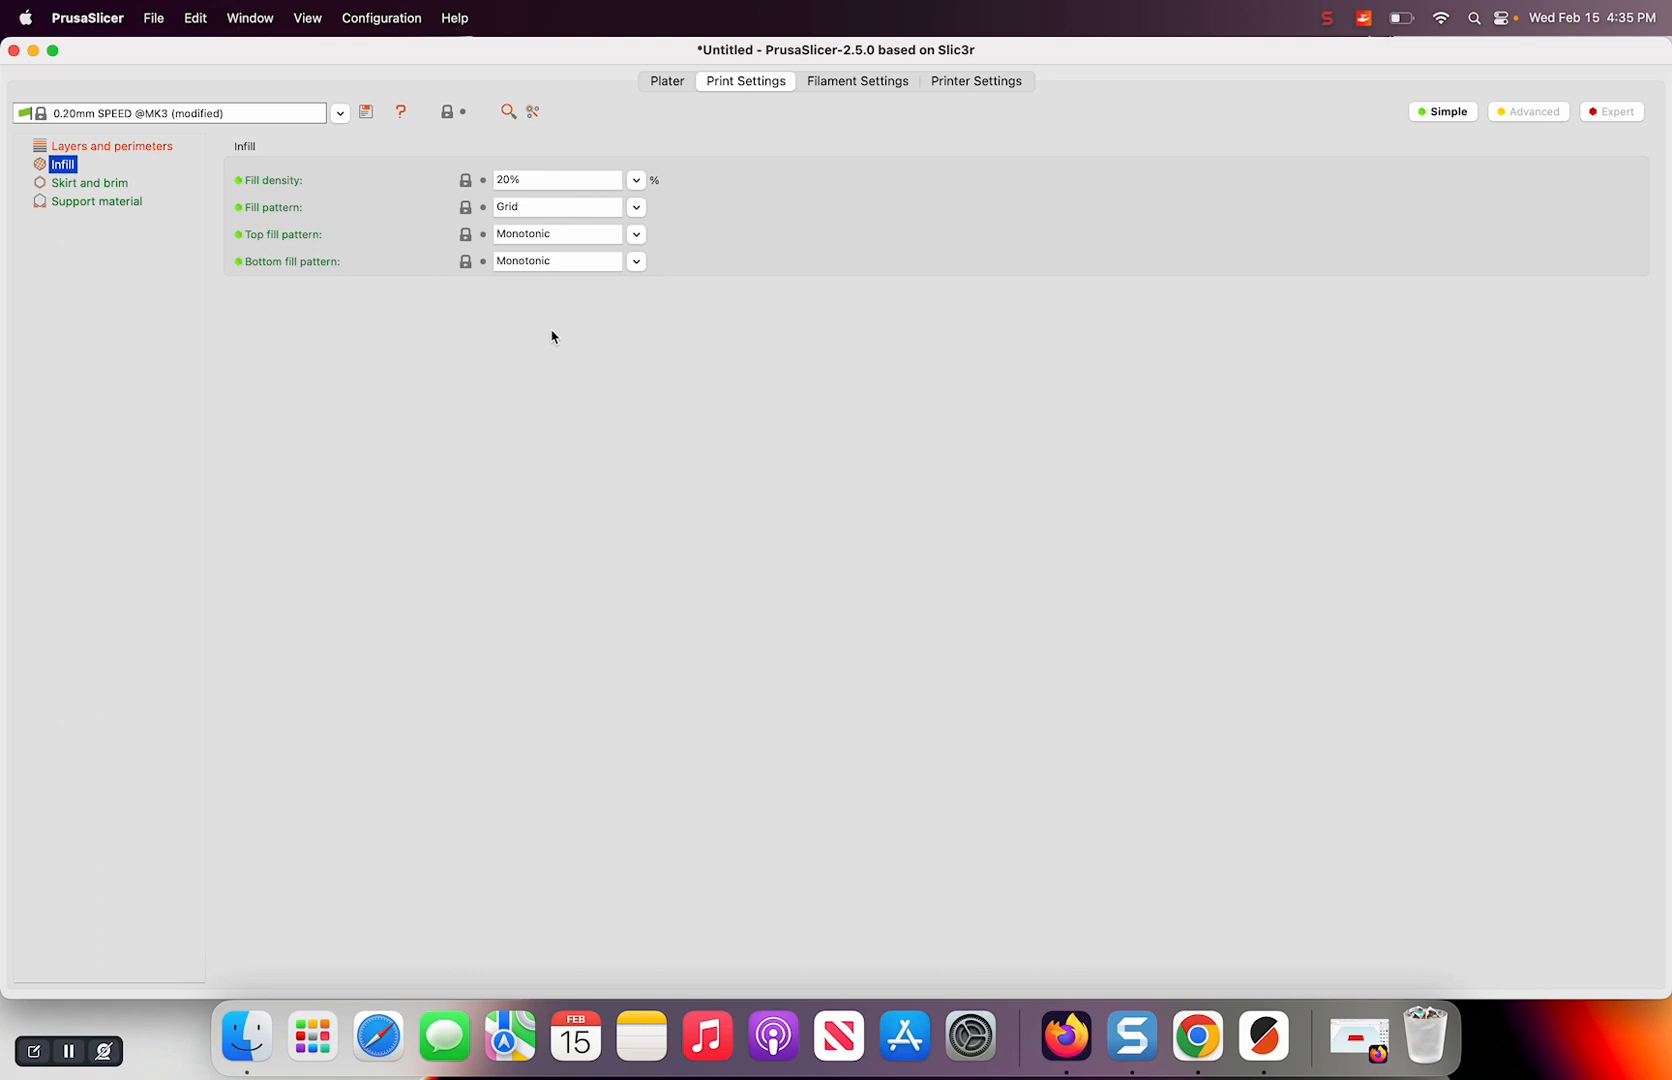
{"action": "left_click", "coordinate": [636, 207]}
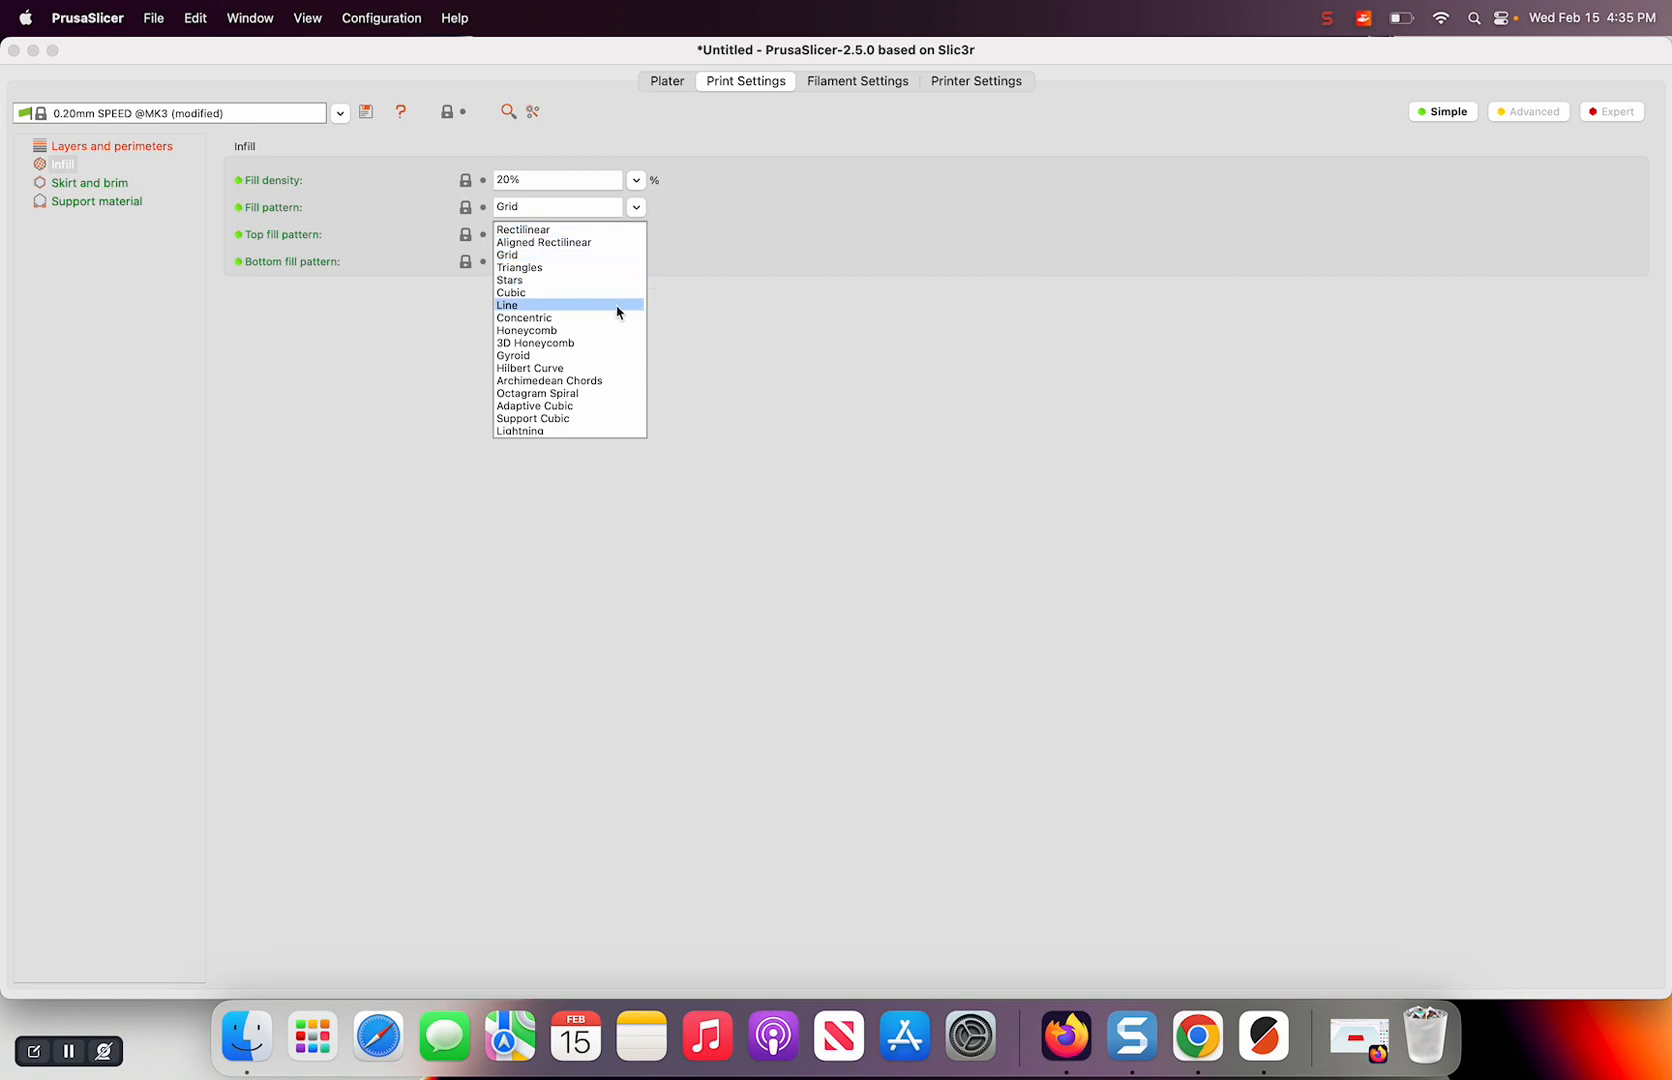
{"action": "left_click", "coordinate": [518, 358]}
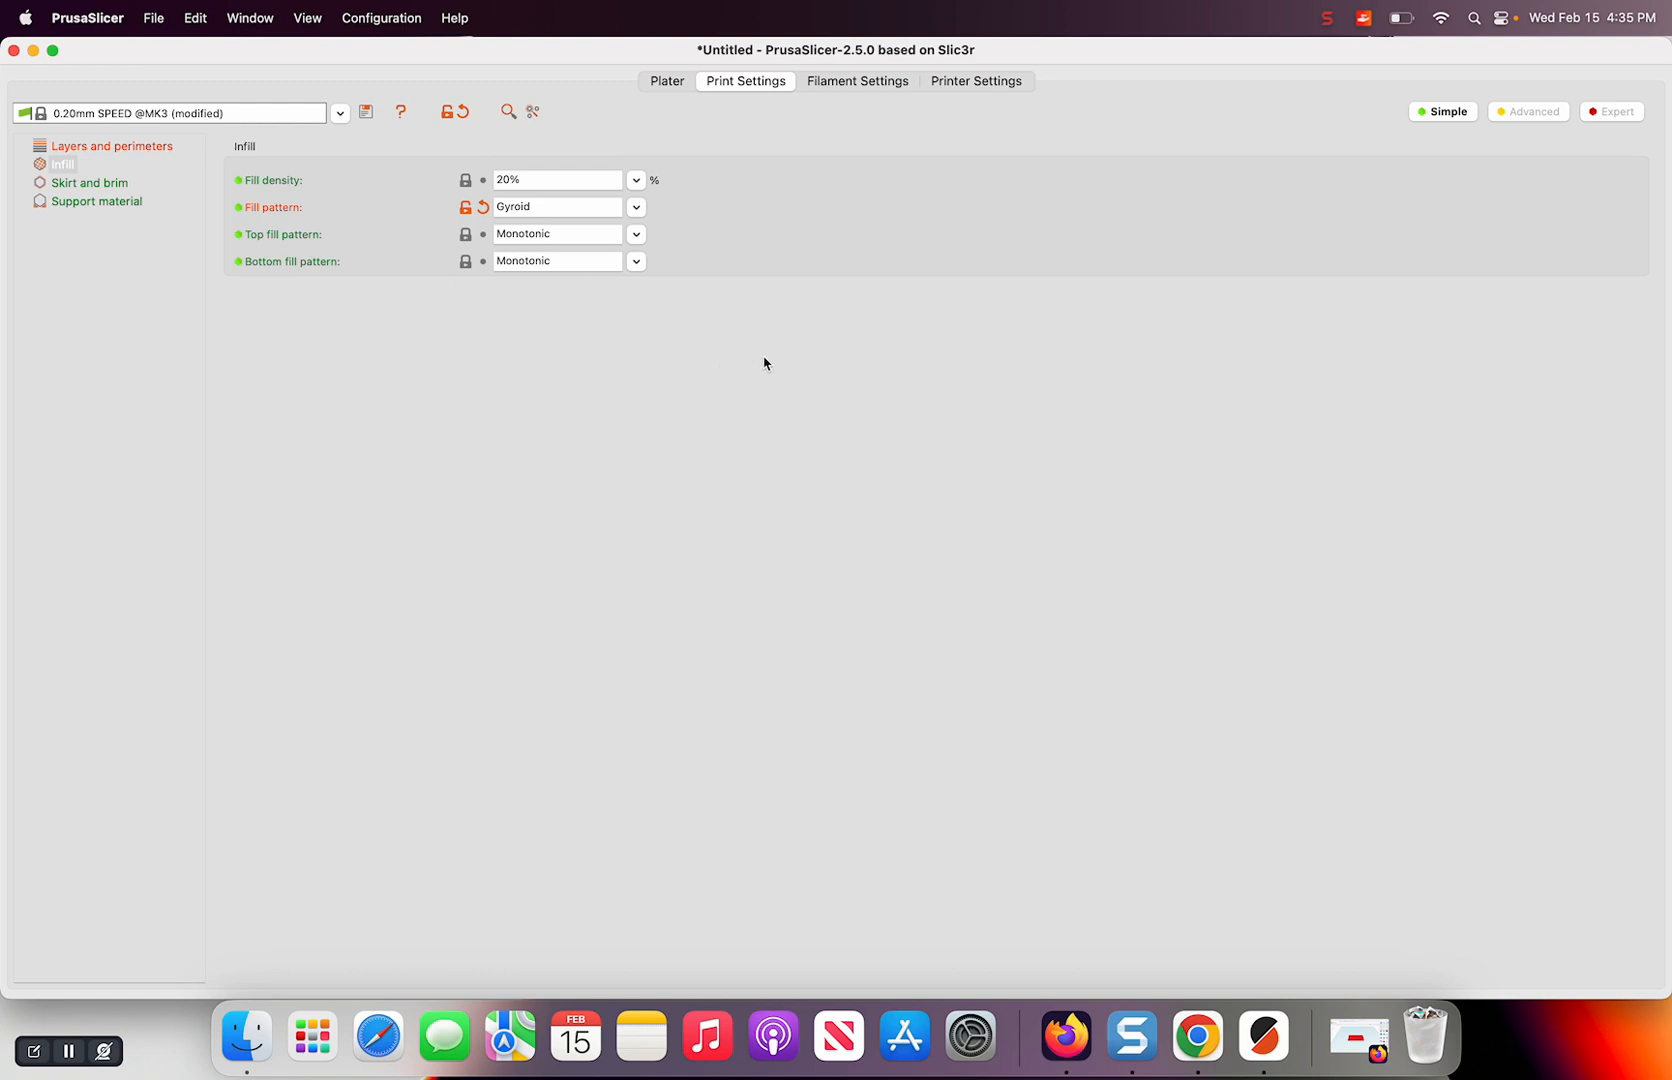
Review the skirt, brim and support material settings, and edit the filament's nozzle temperature for the other layers
{"action": "left_click", "coordinate": [94, 184]}
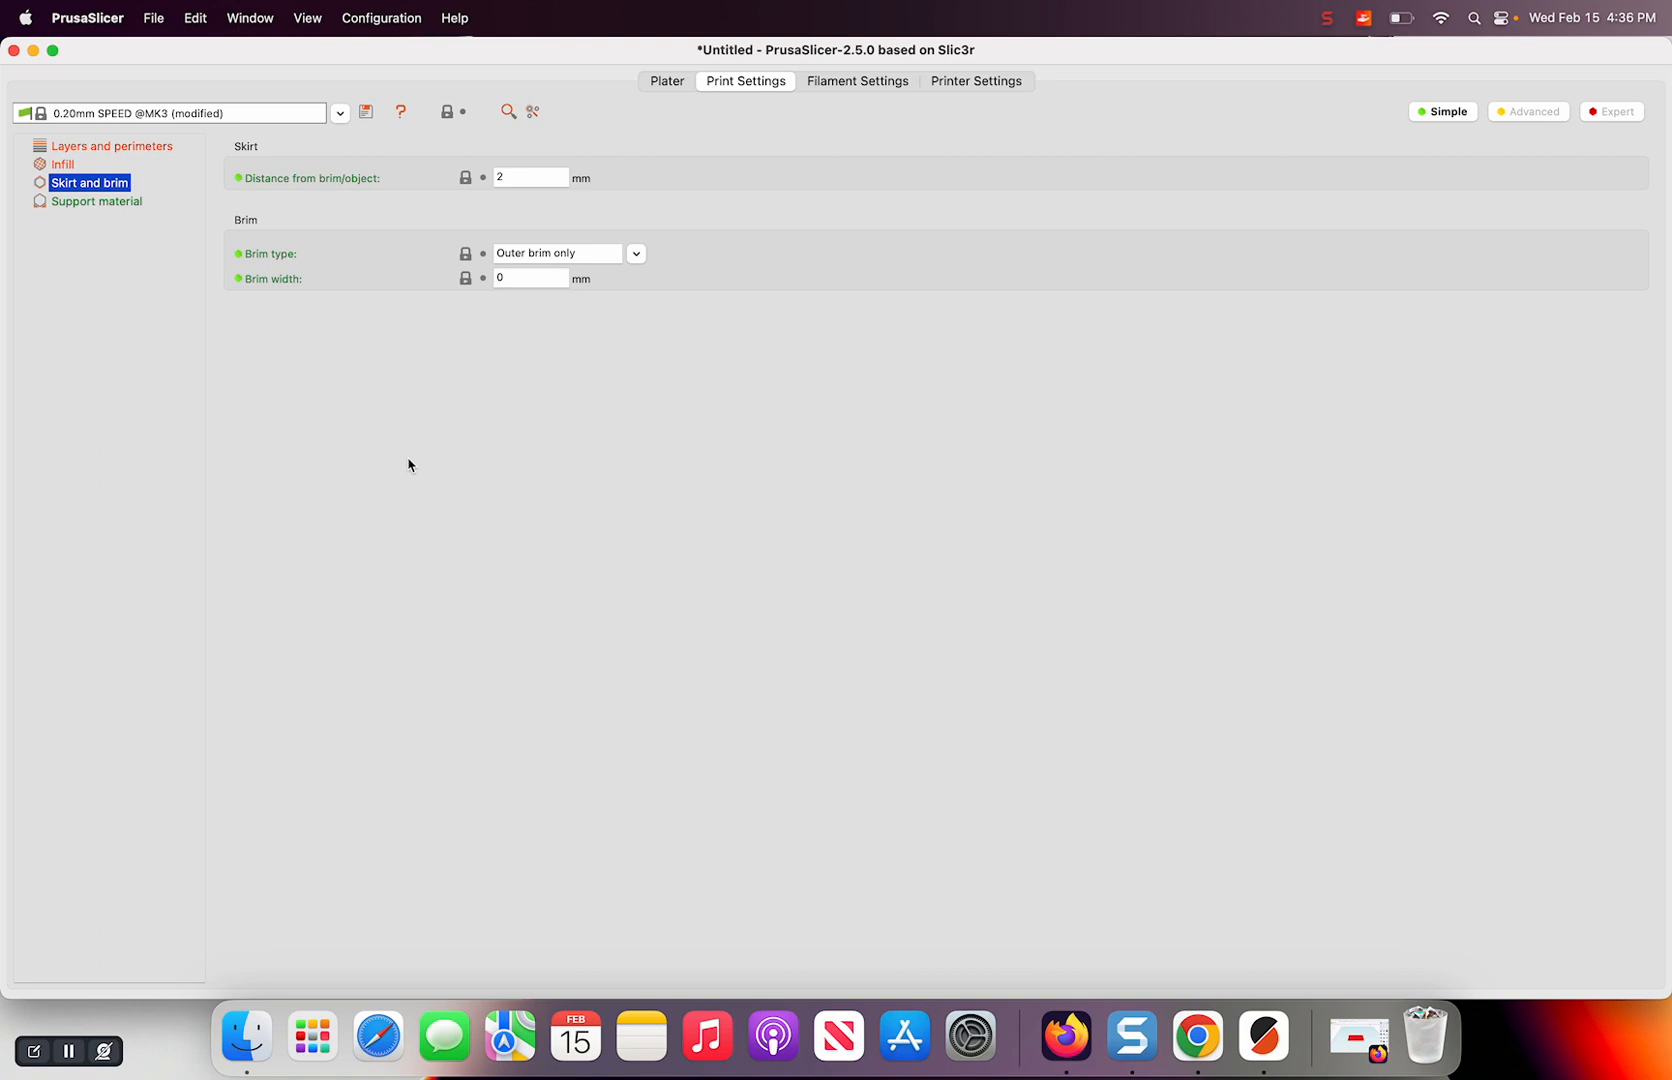
{"action": "left_click", "coordinate": [98, 204]}
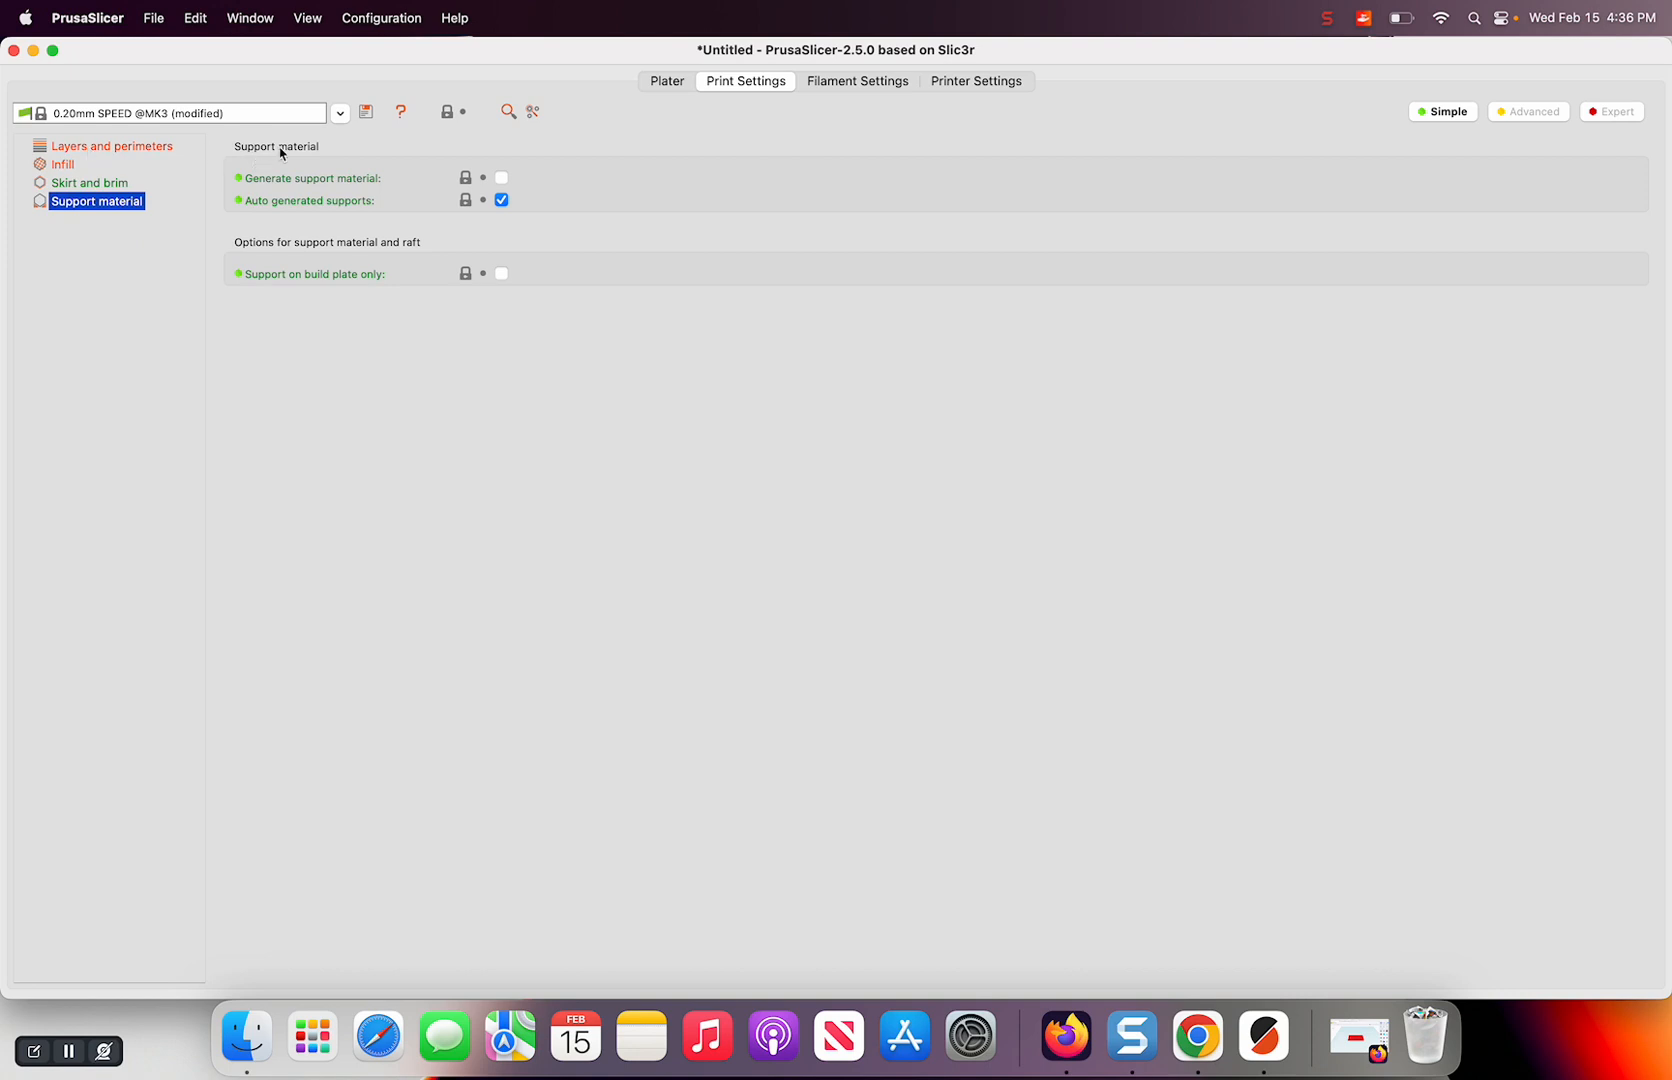
{"action": "left_click", "coordinate": [855, 84]}
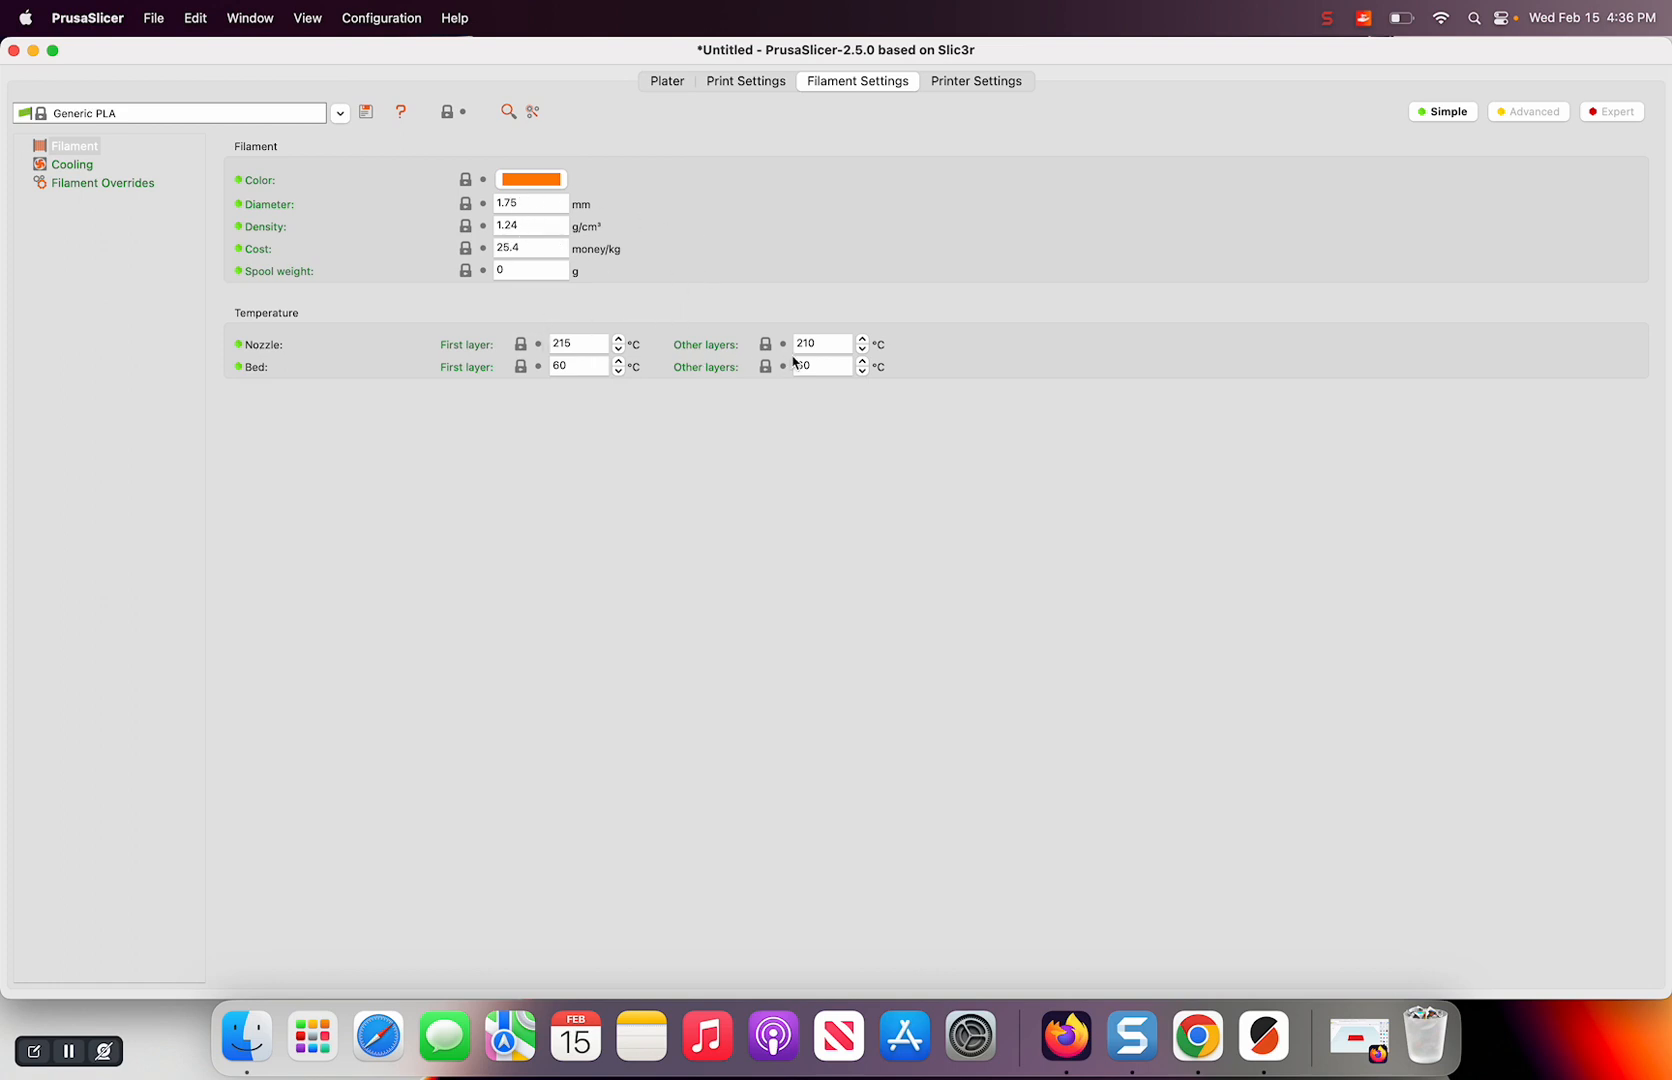
{"action": "mouse_move", "coordinate": [553, 339]}
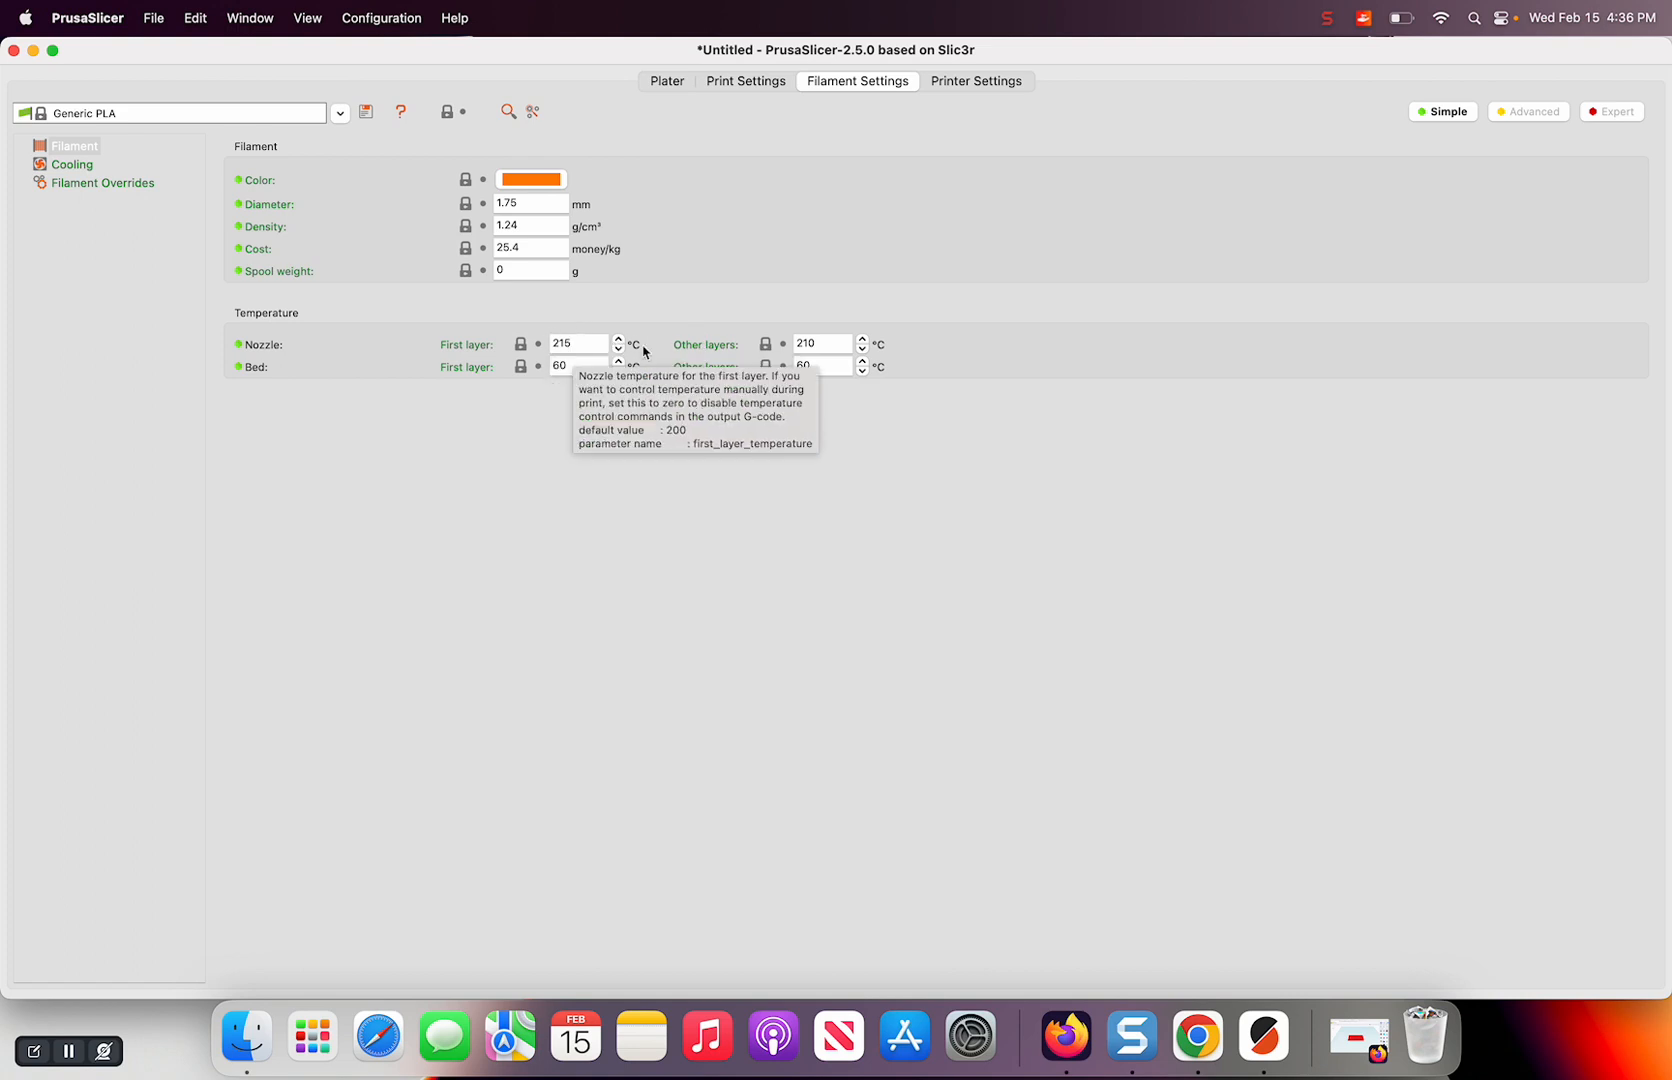
{"action": "mouse_move", "coordinate": [815, 343]}
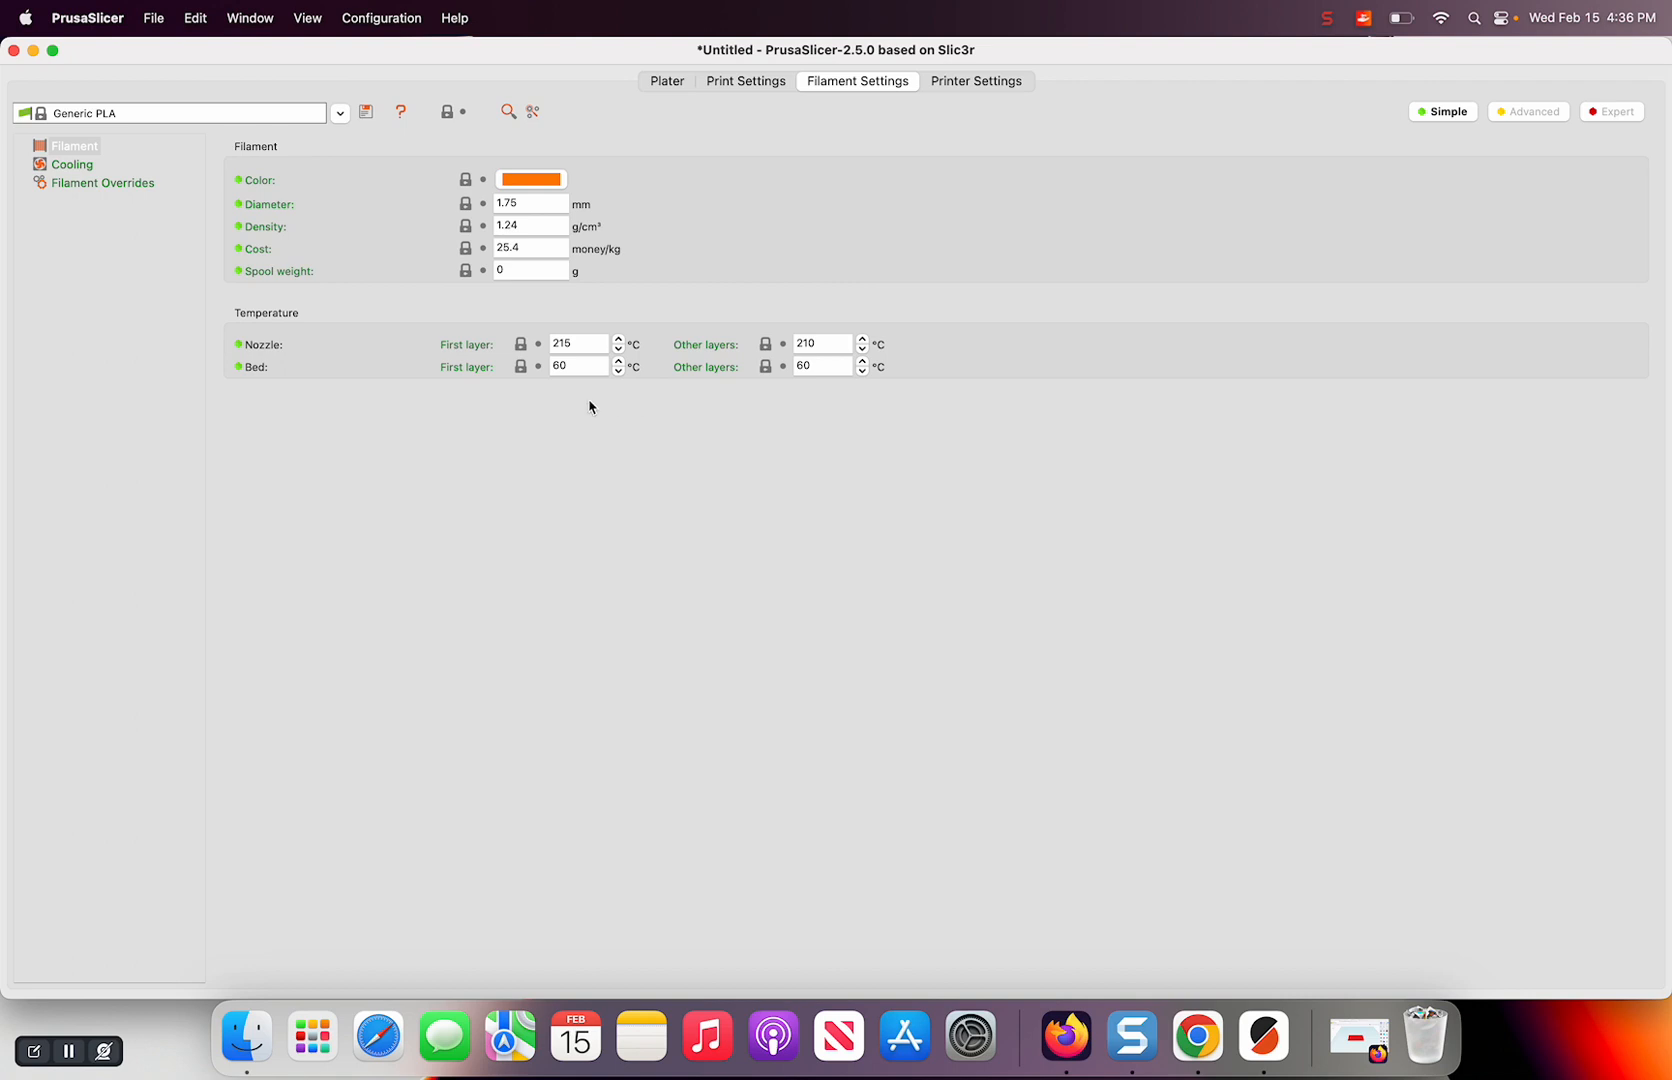
{"action": "left_click", "coordinate": [810, 342]}
{"action": "left_click", "coordinate": [742, 485]}
Check the printer's Extruder 1 settings, including nozzle diameter and retraction, and return to the build plate
{"action": "left_click", "coordinate": [966, 84]}
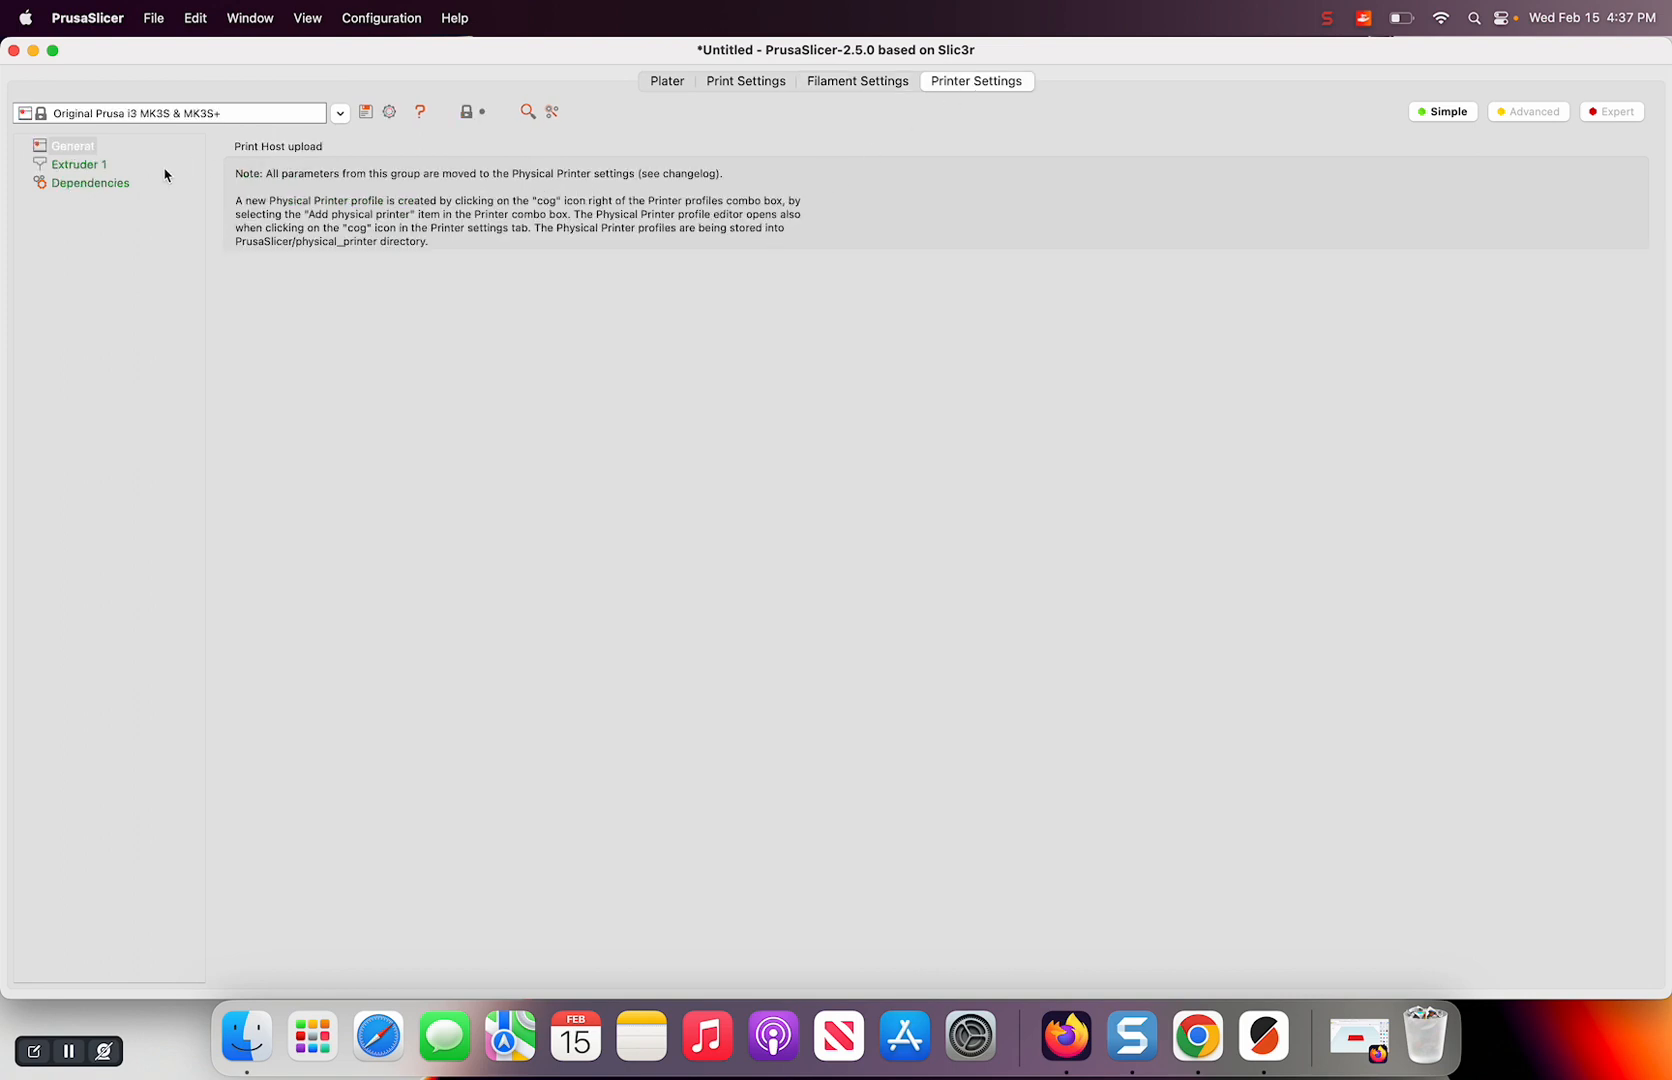
{"action": "left_click", "coordinate": [88, 170]}
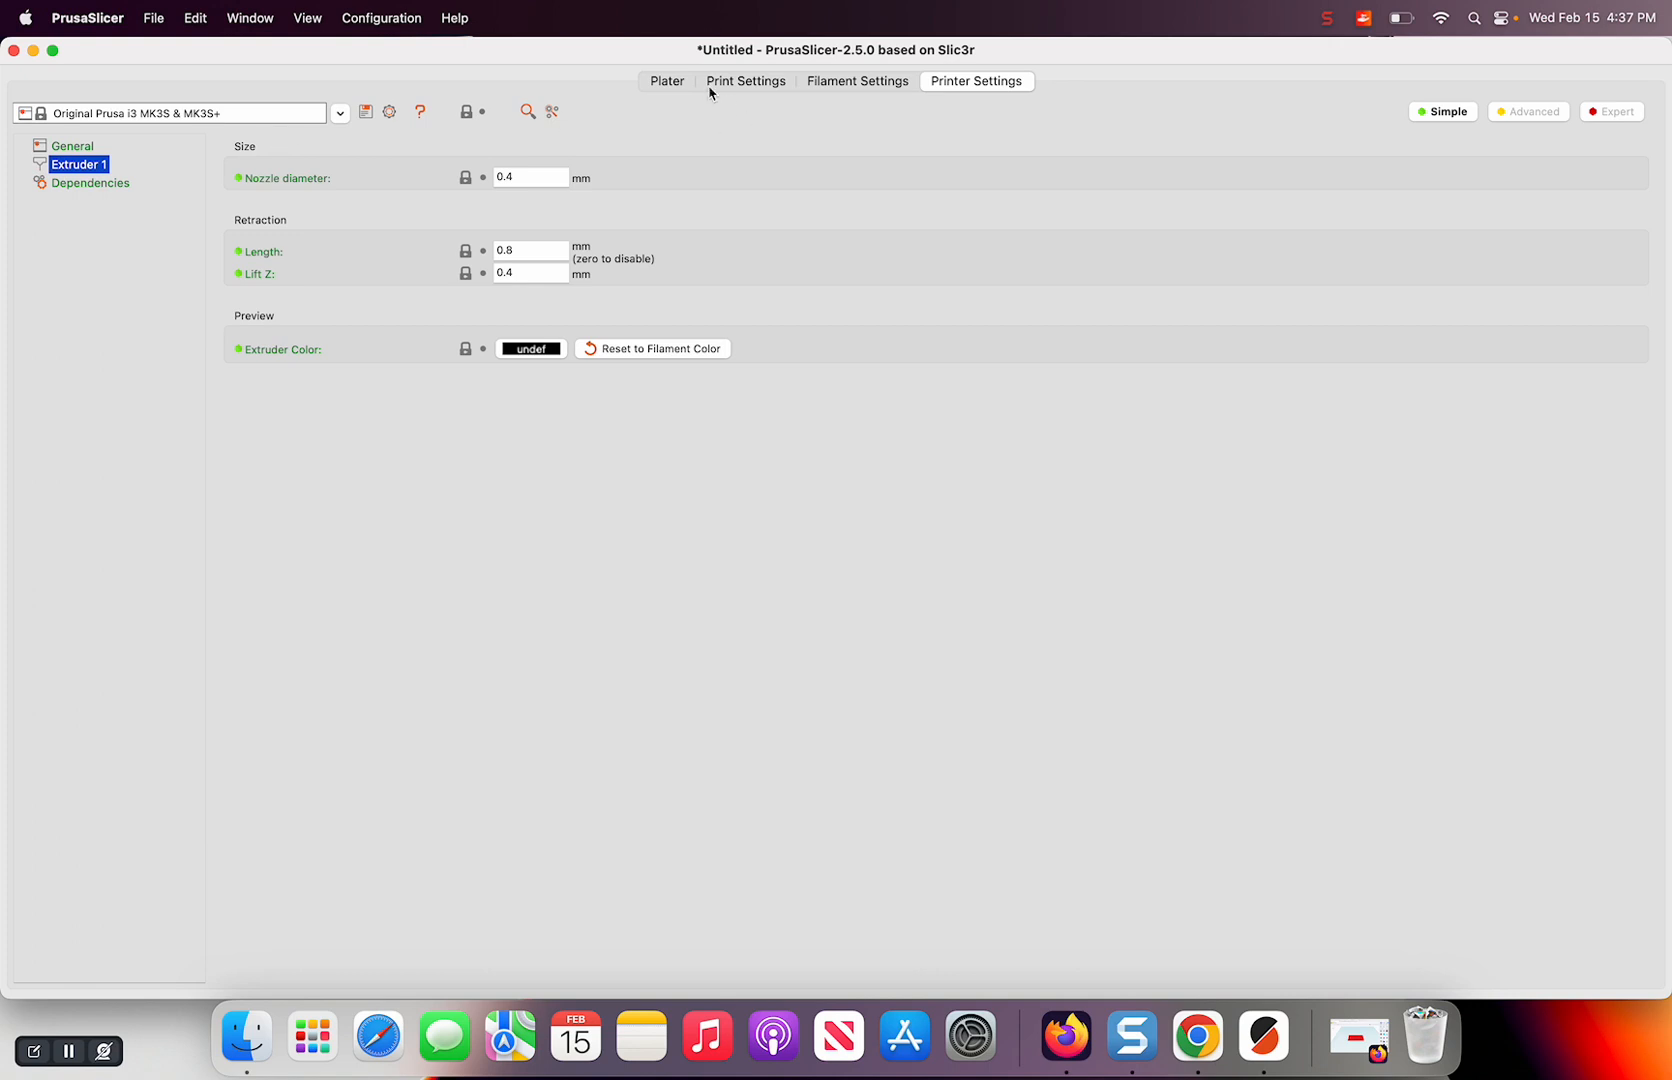
{"action": "left_click", "coordinate": [670, 81]}
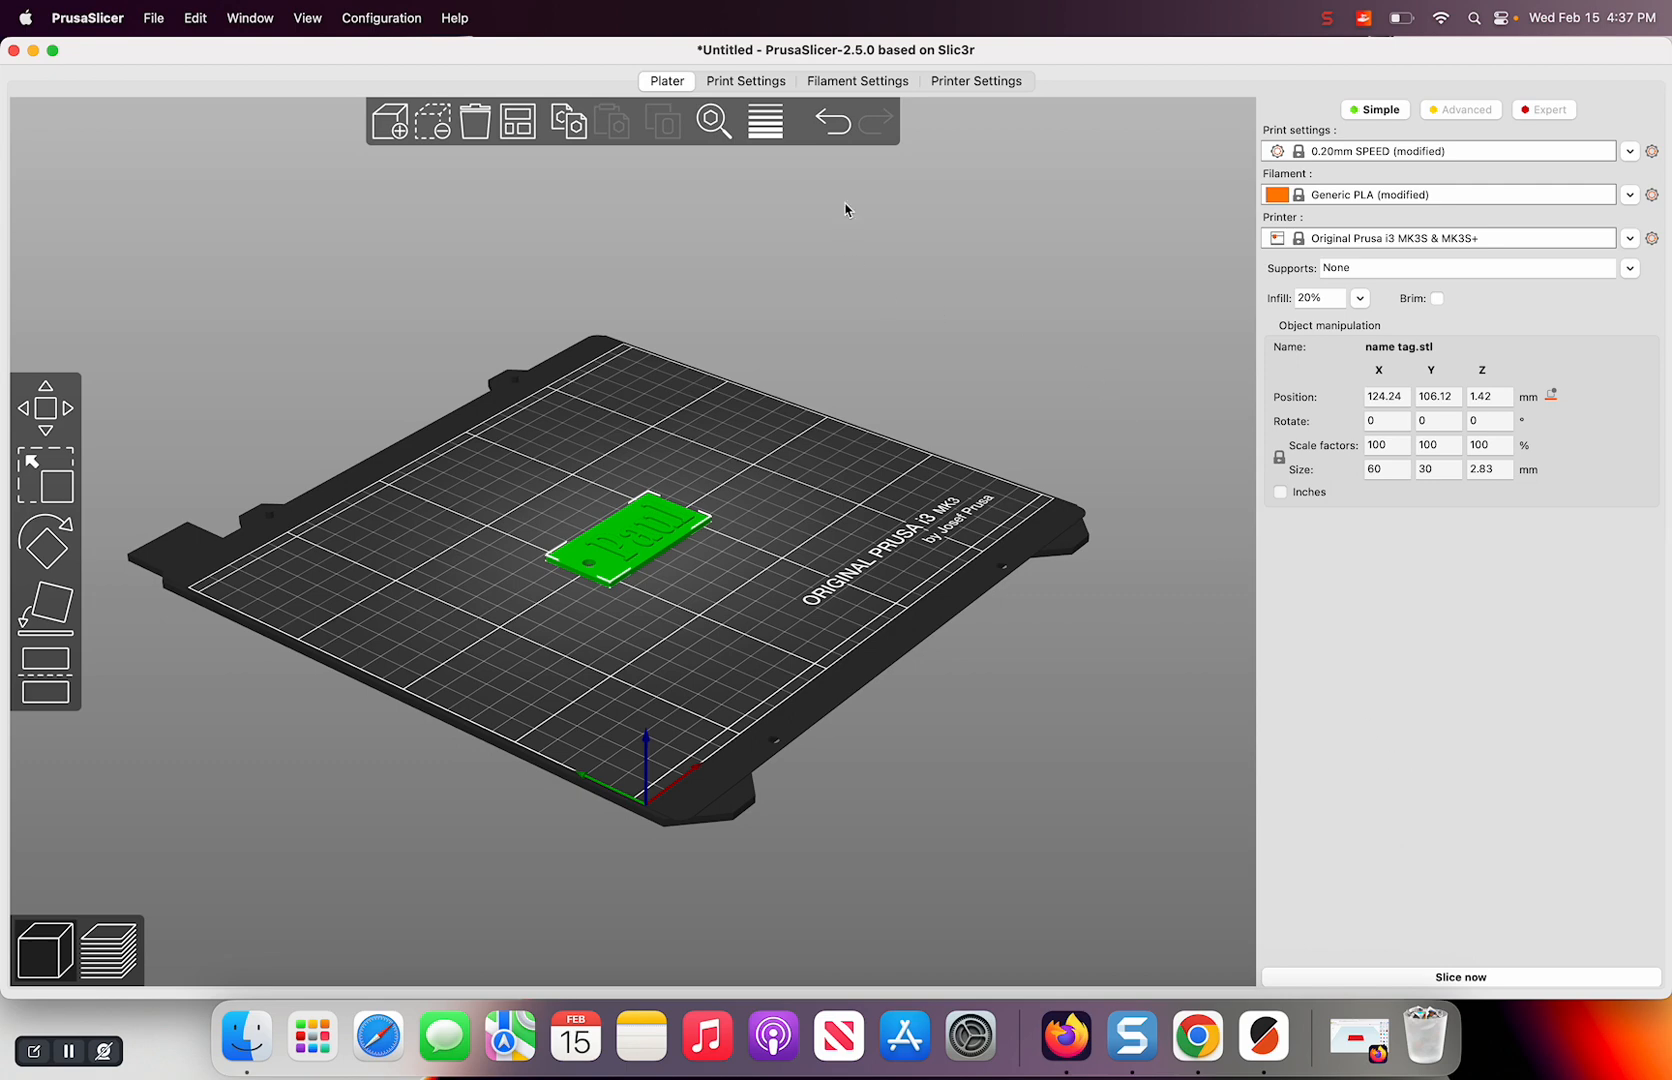
Recheck the layers and perimeters and the infill settings, and slice the name tag
{"action": "left_click", "coordinate": [731, 84]}
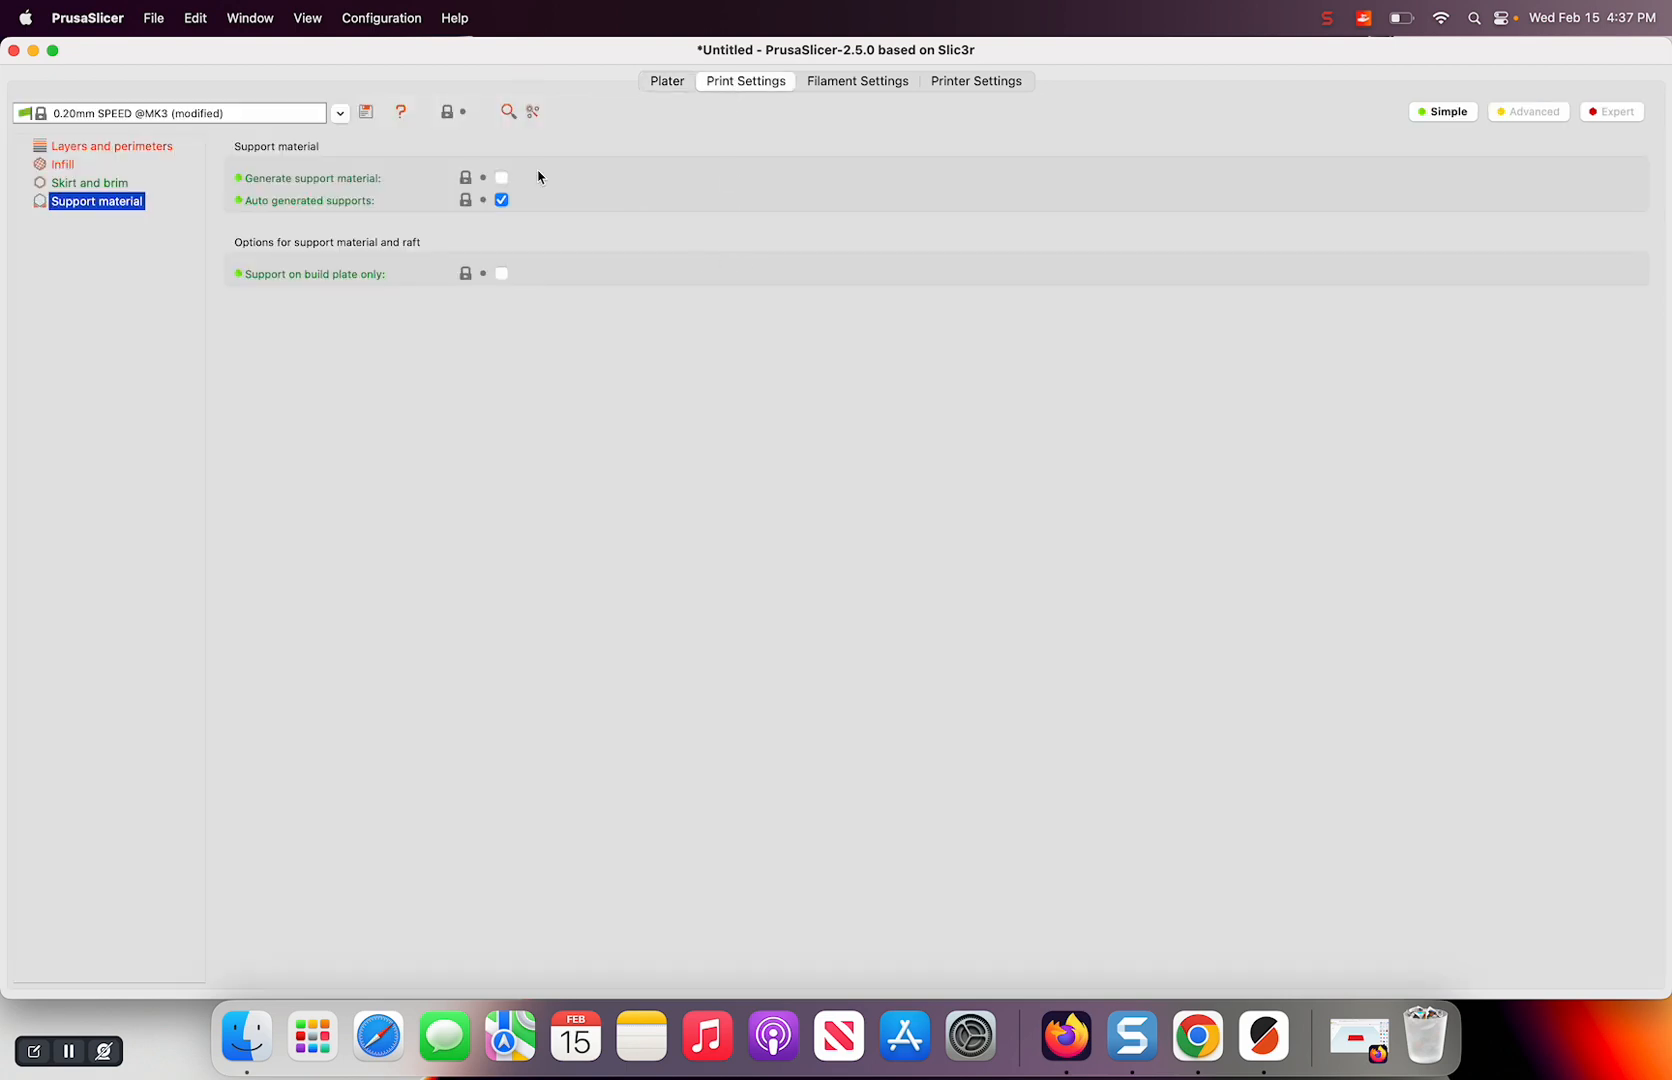
{"action": "left_click", "coordinate": [137, 150]}
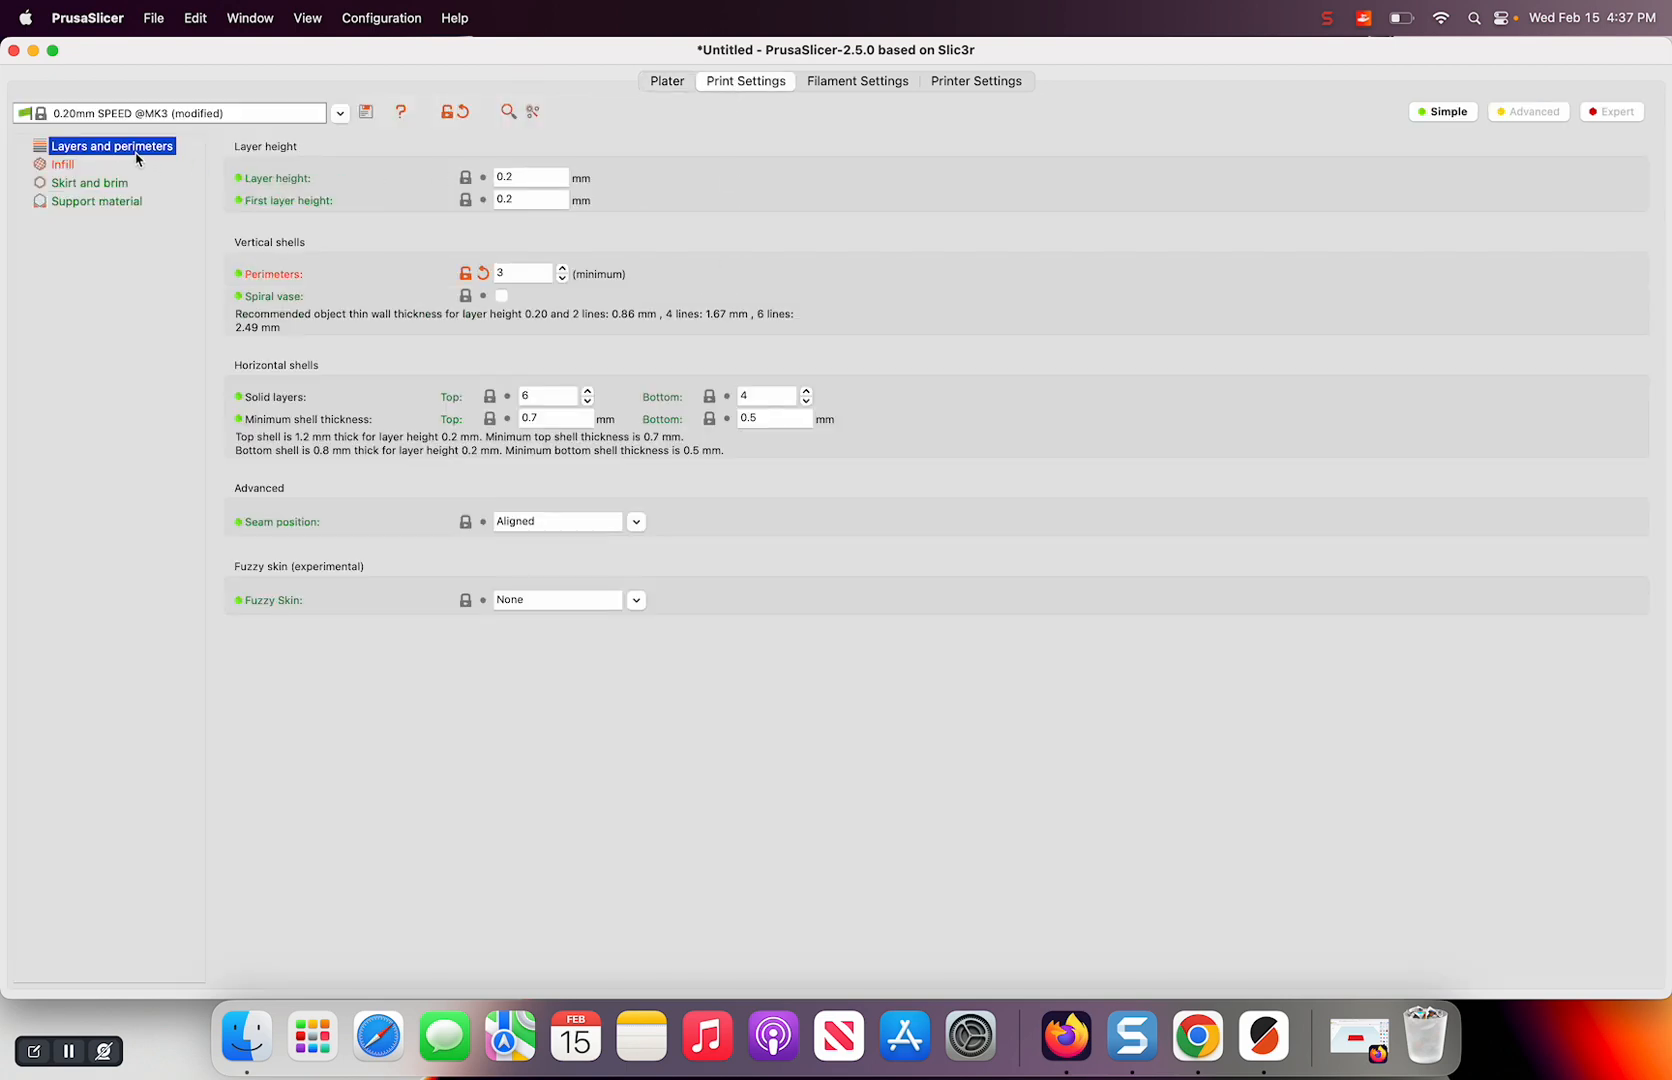
{"action": "left_click", "coordinate": [66, 166]}
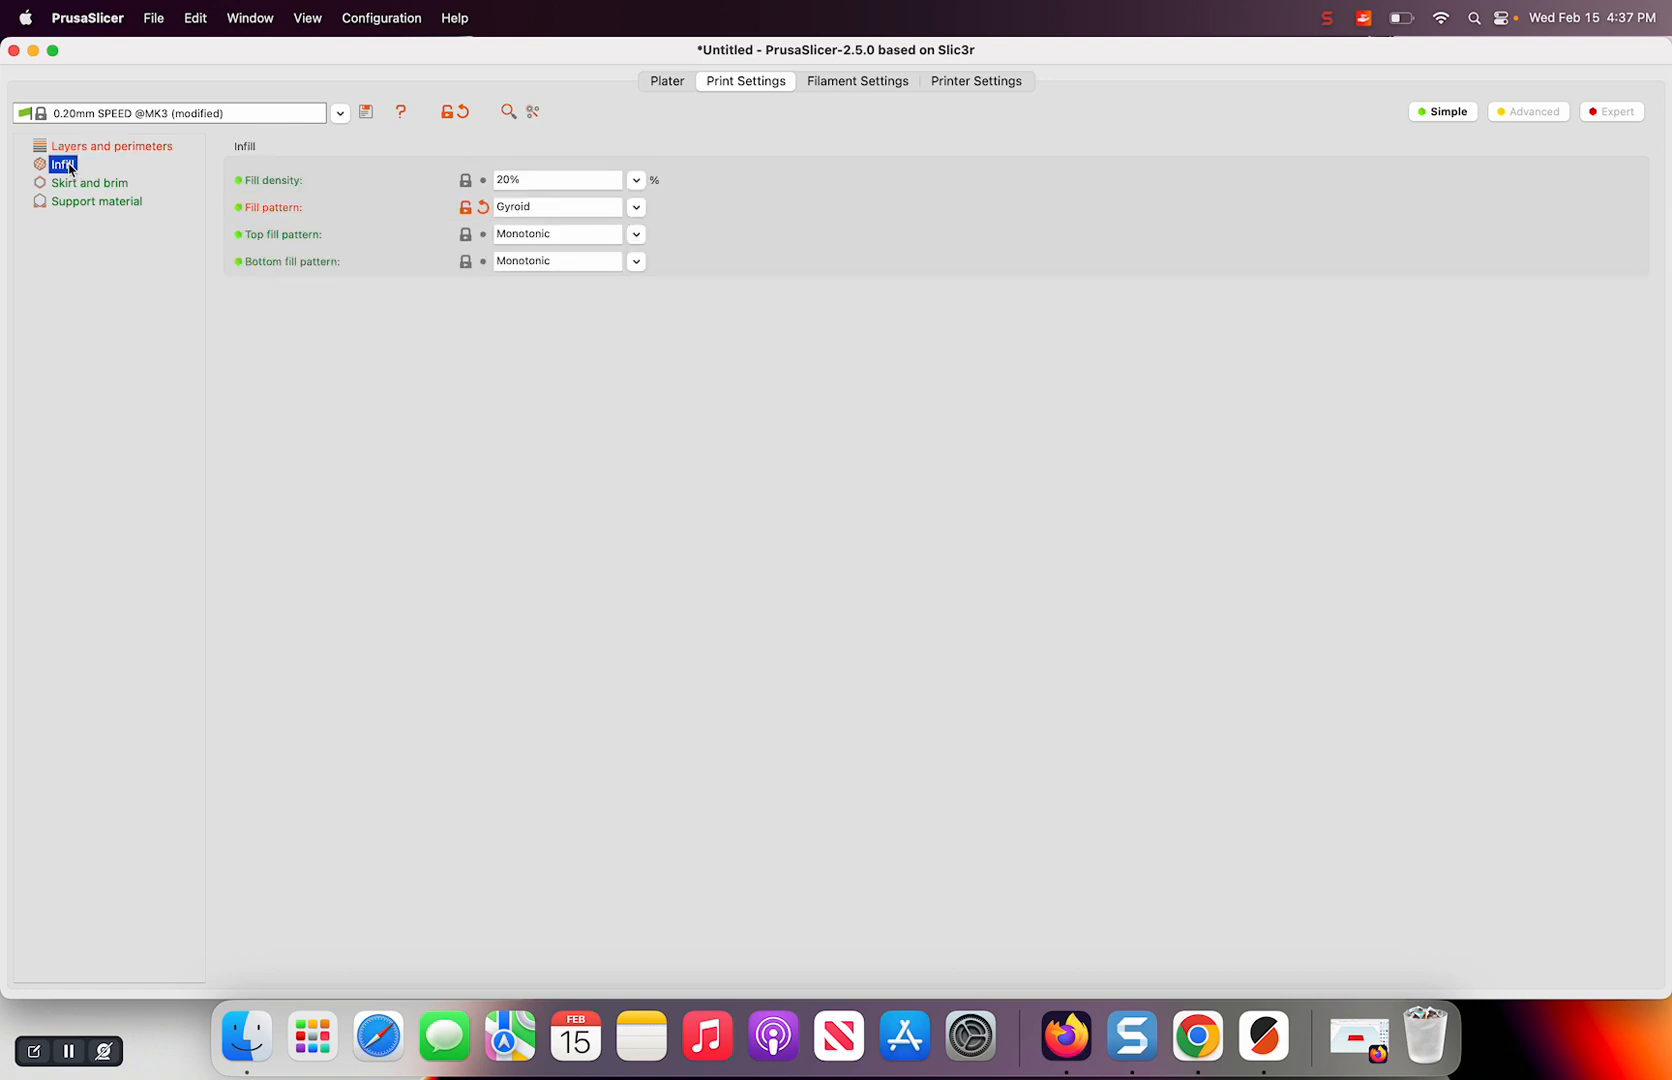
{"action": "left_click", "coordinate": [666, 82]}
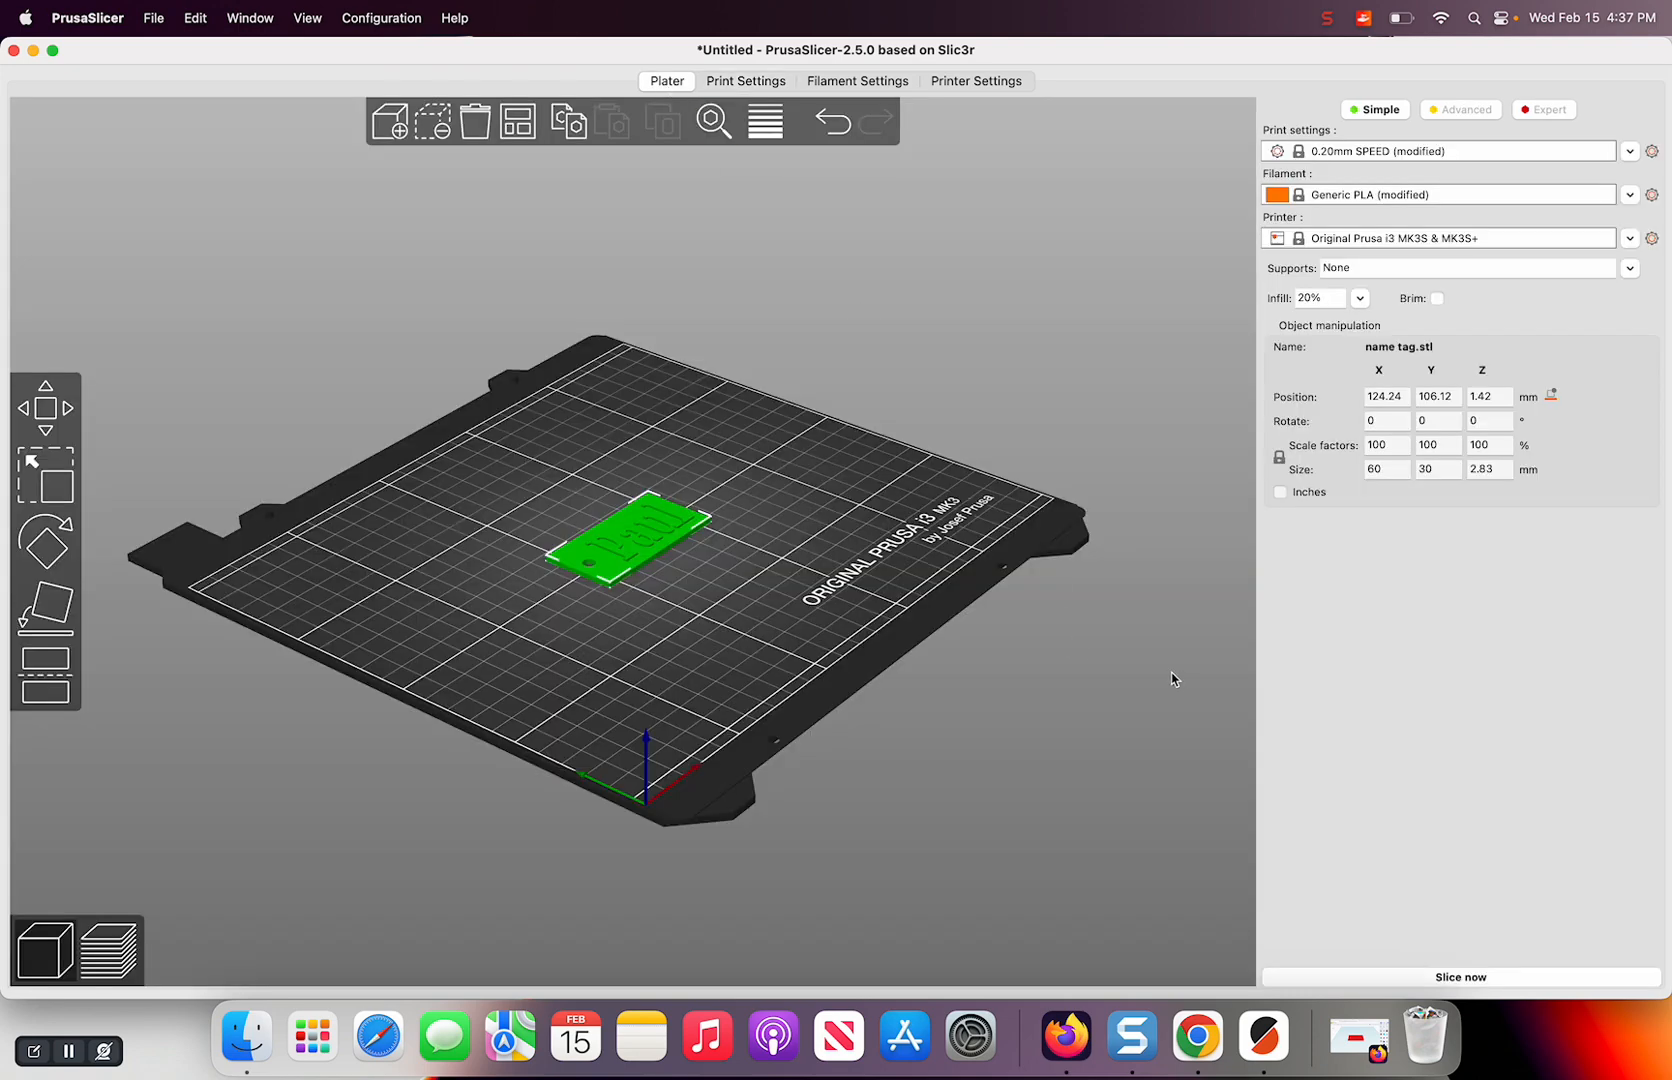
{"action": "left_click", "coordinate": [1464, 978]}
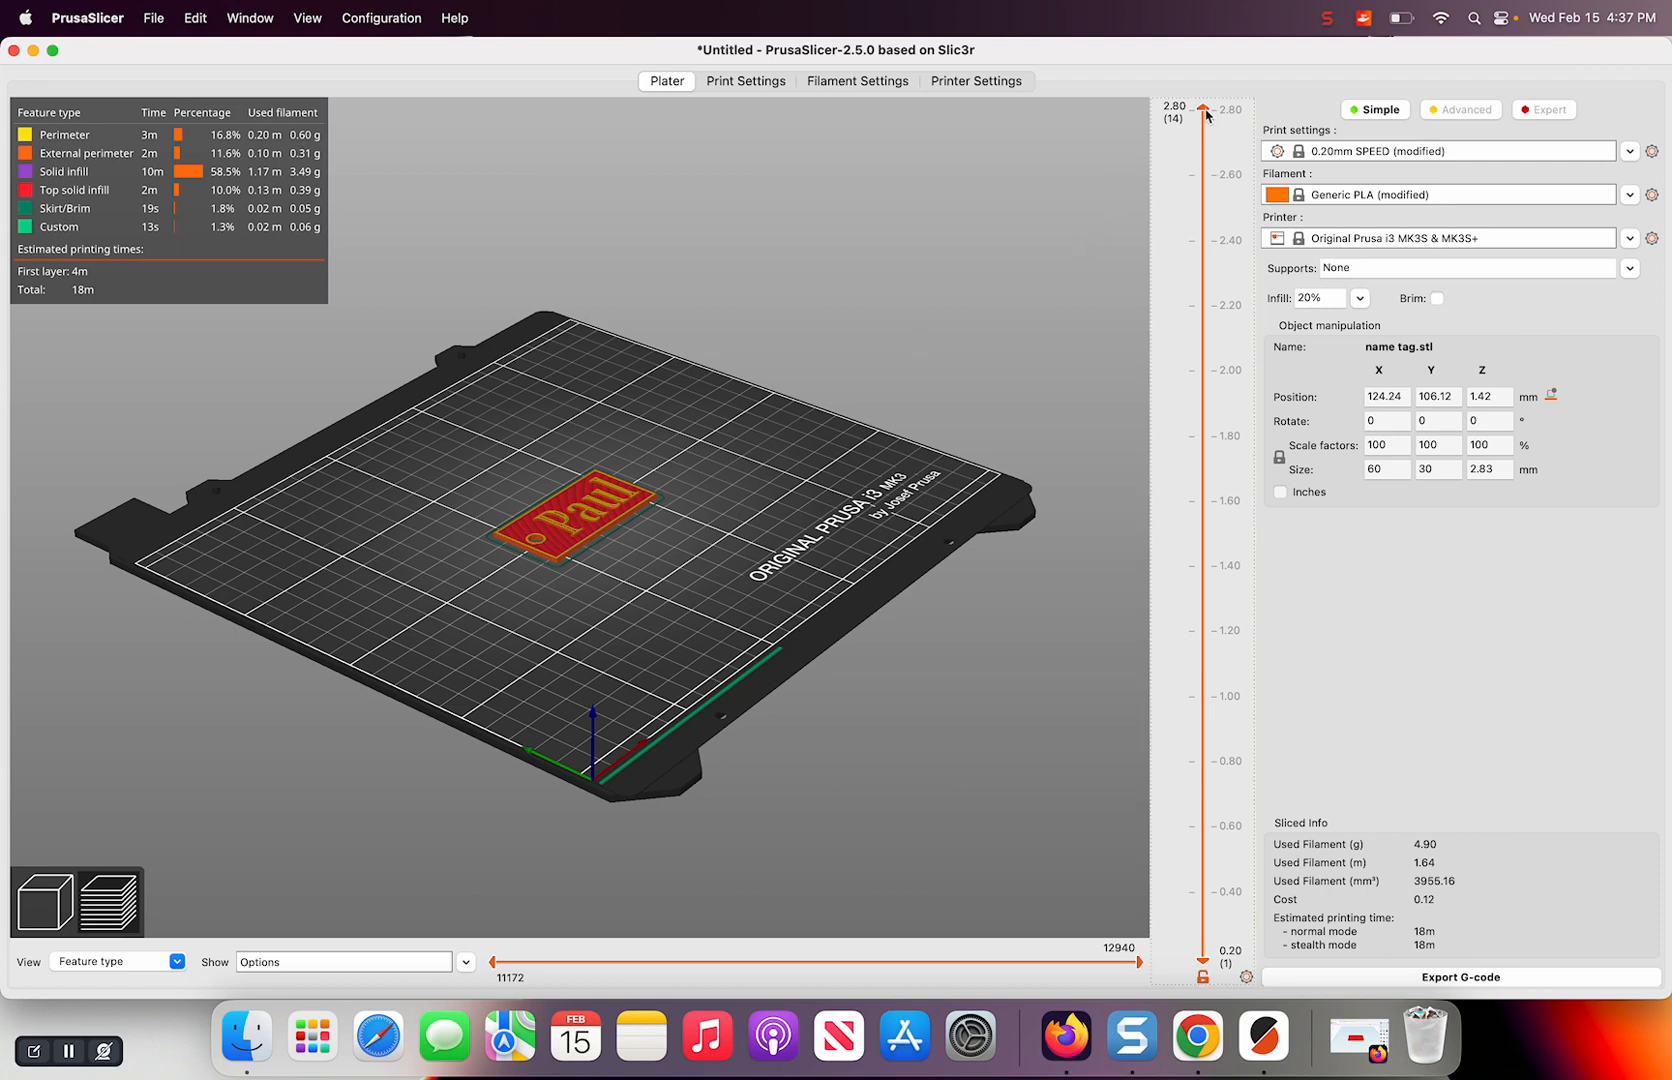
{"action": "mouse_move", "coordinate": [1206, 115]}
{"action": "left_mouse_down"}
{"action": "mouse_move", "coordinate": [1191, 941]}
{"action": "mouse_move", "coordinate": [1190, 98]}
{"action": "left_mouse_up"}
{"action": "left_click", "coordinate": [1328, 20]}
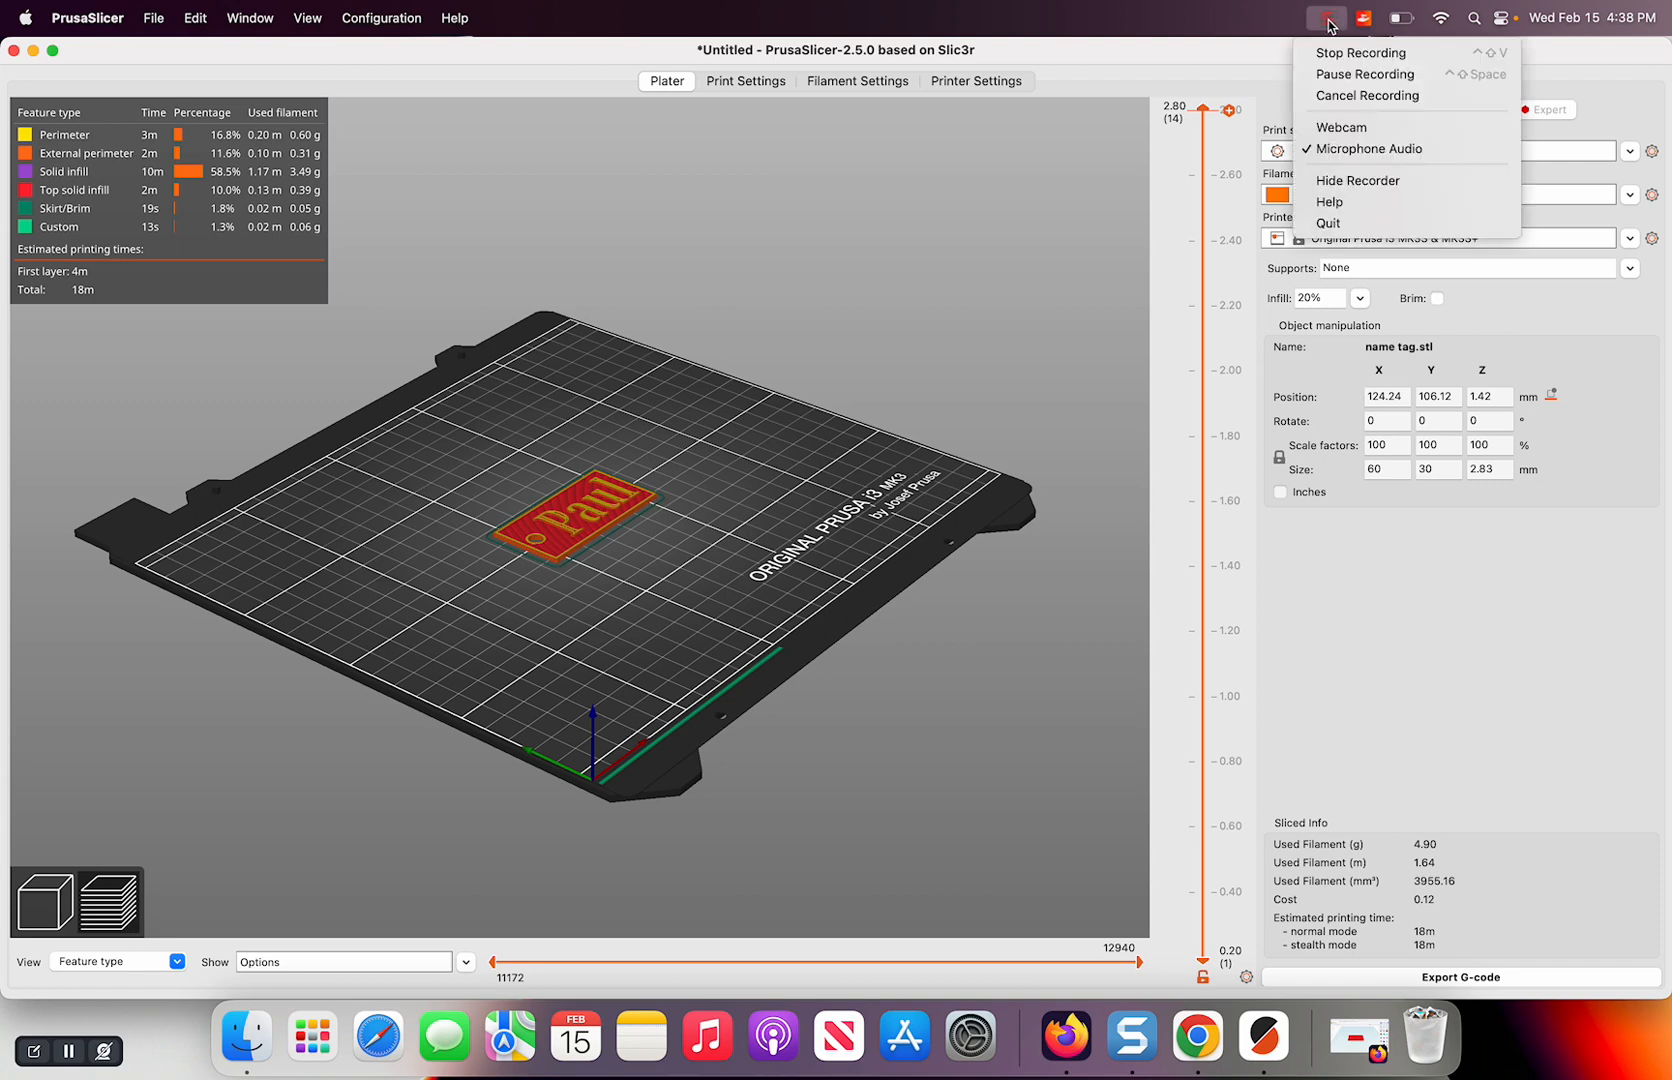
{"action": "left_click", "coordinate": [1322, 127]}
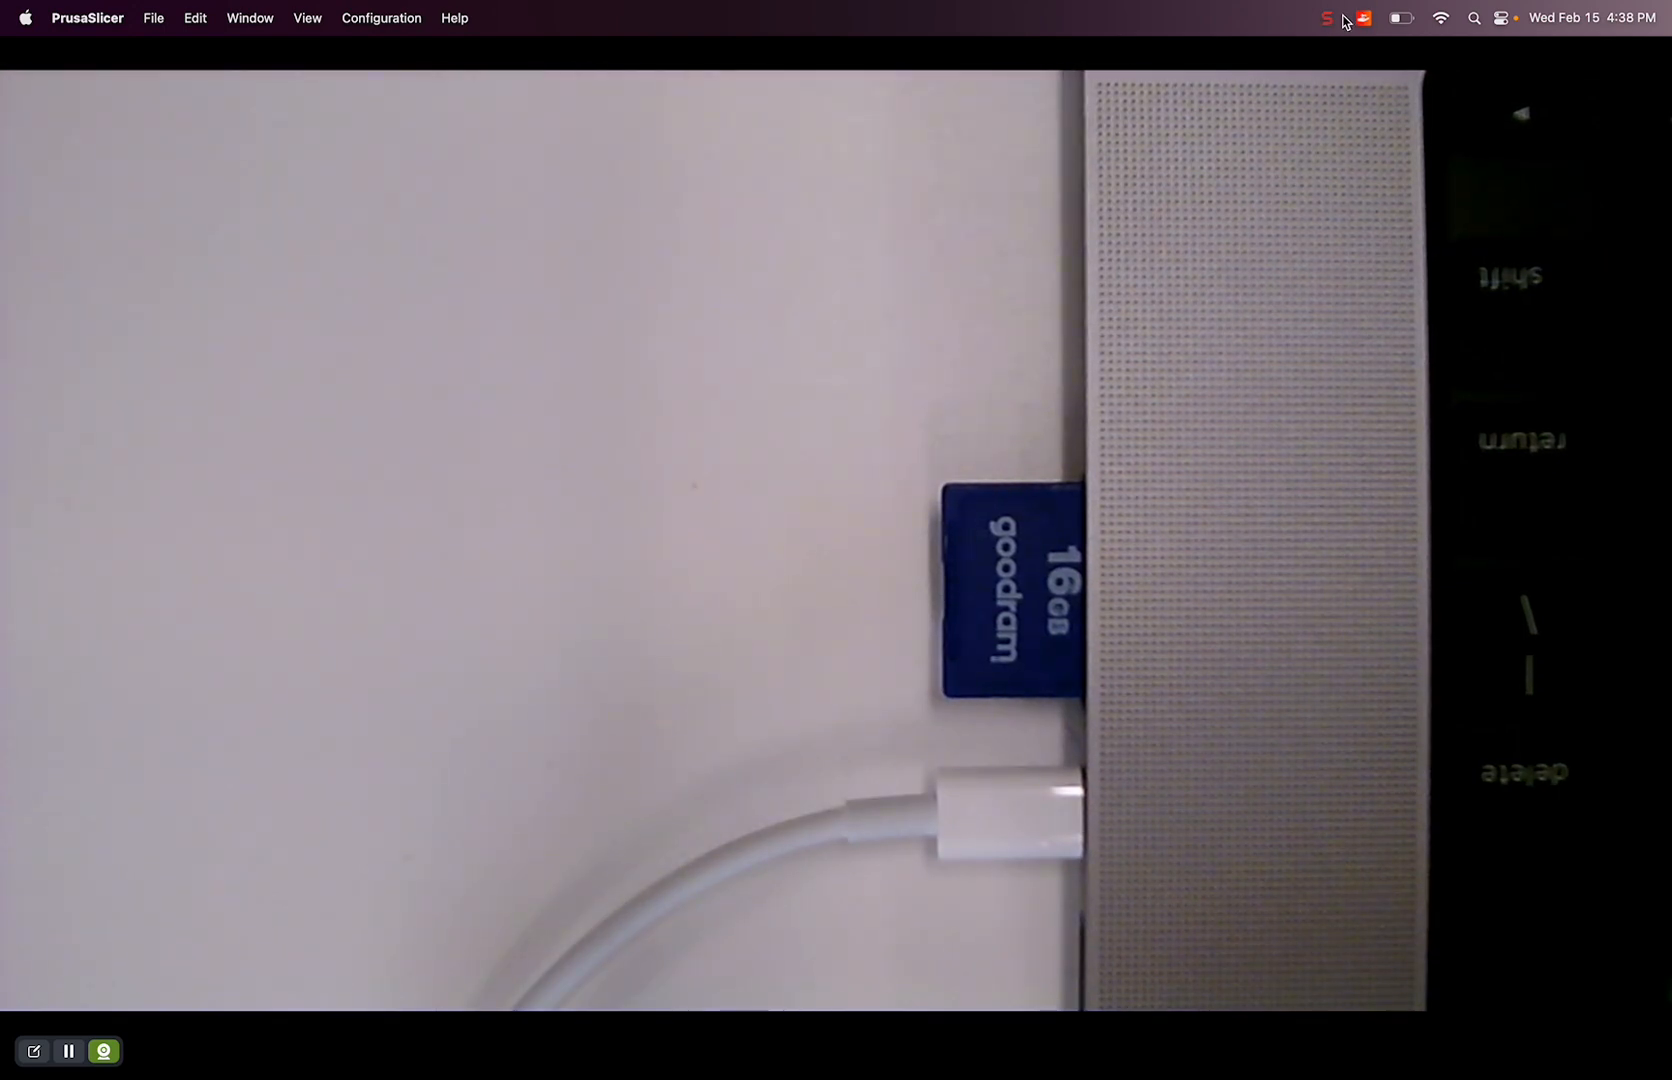
{"action": "left_click", "coordinate": [1330, 19]}
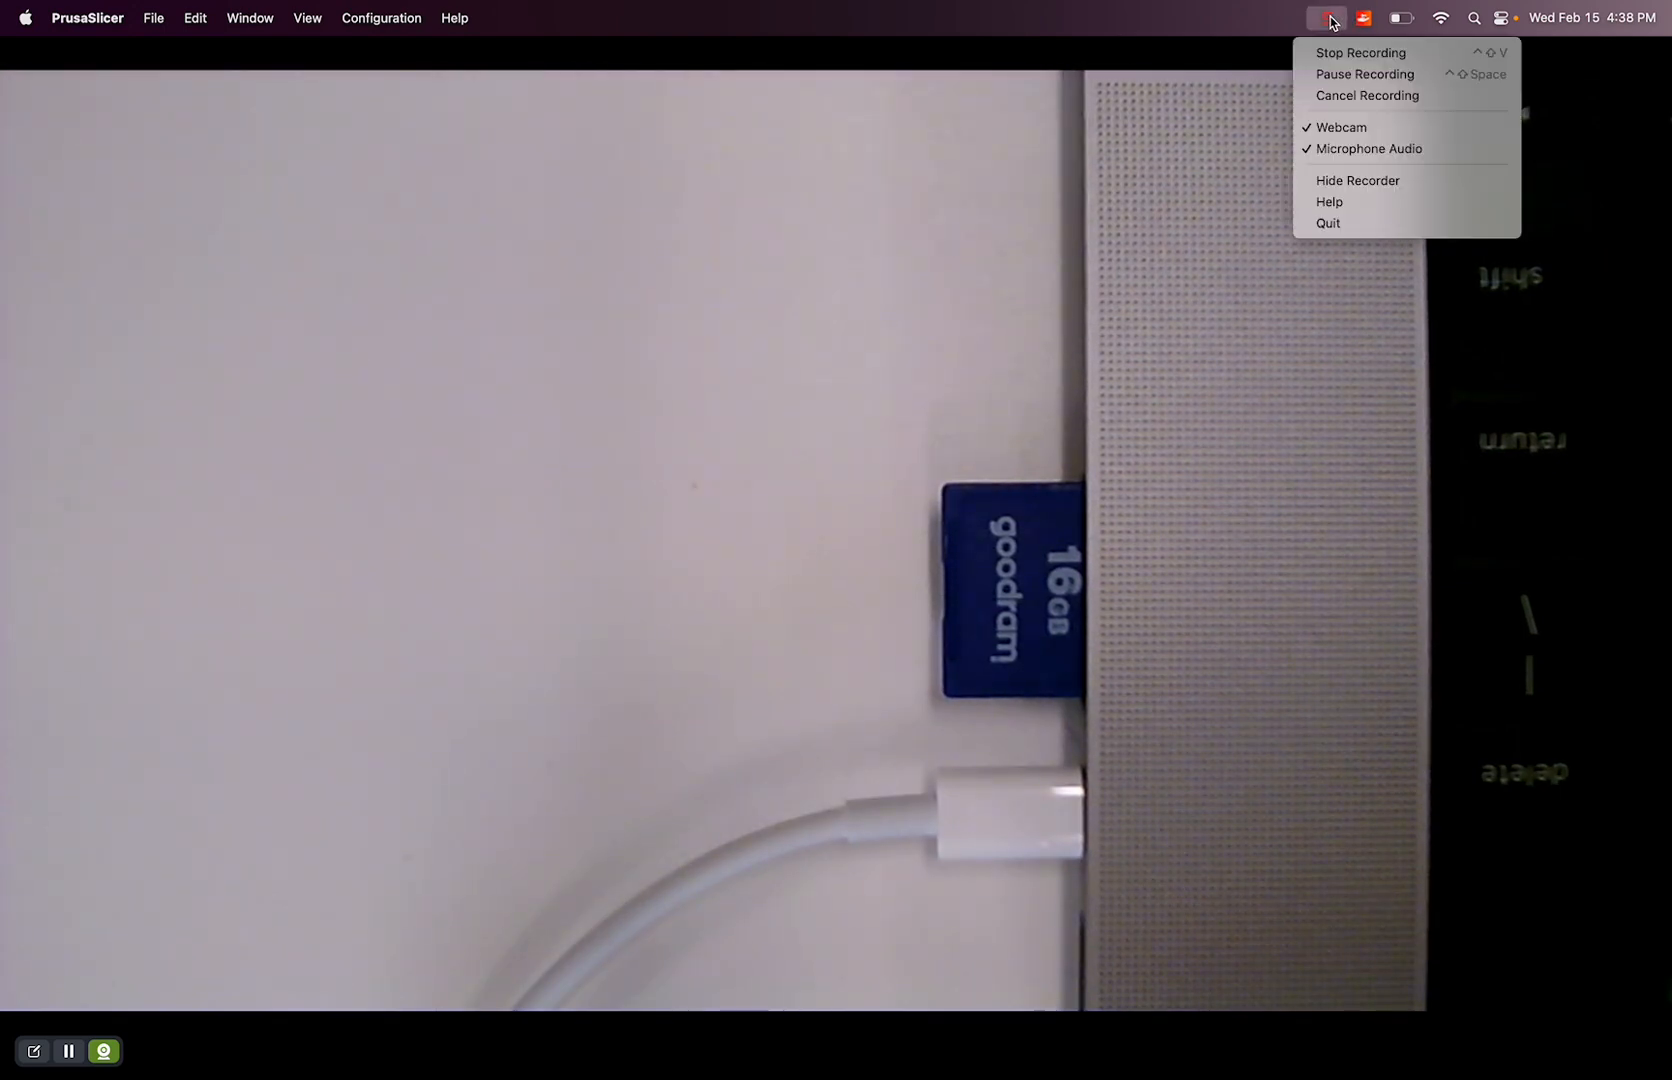
{"action": "left_click", "coordinate": [1320, 128]}
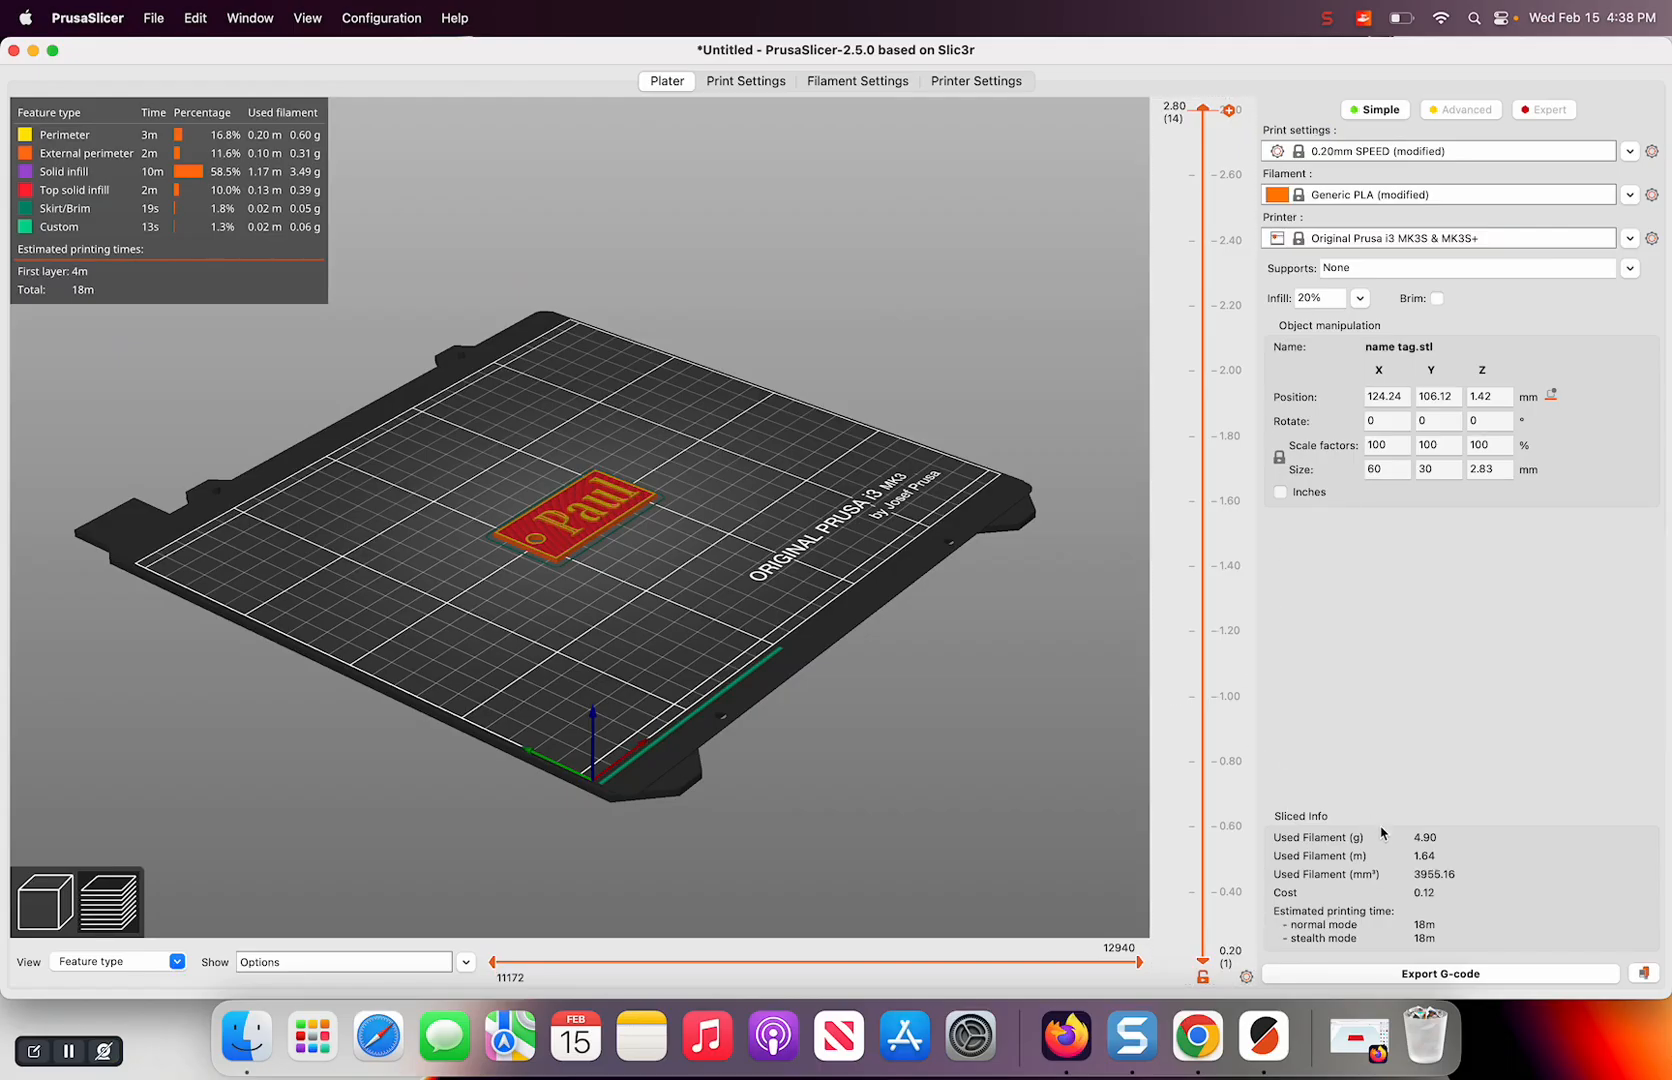
Export the G-code to the PRUSAI3MK3S SD card under the suggested name name tag_0.2mm_PLA_MK3S_18m, and eject the card
{"action": "left_click", "coordinate": [1427, 974]}
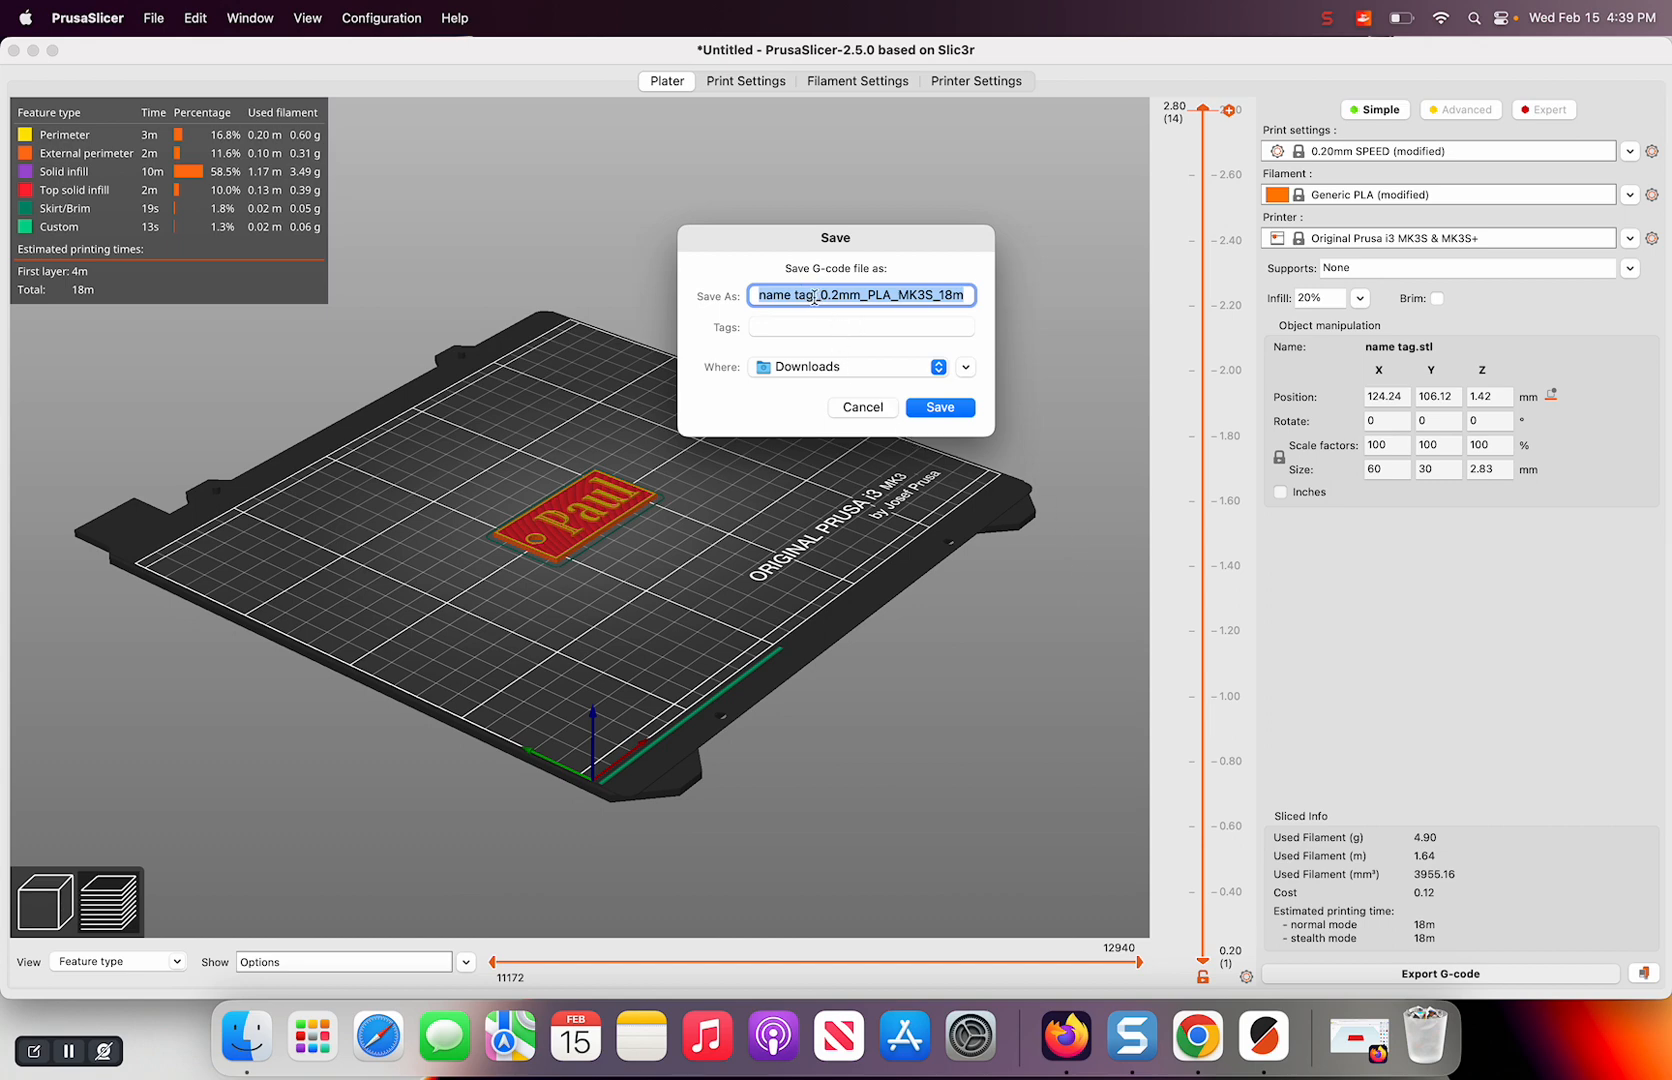
{"action": "left_click", "coordinate": [824, 368]}
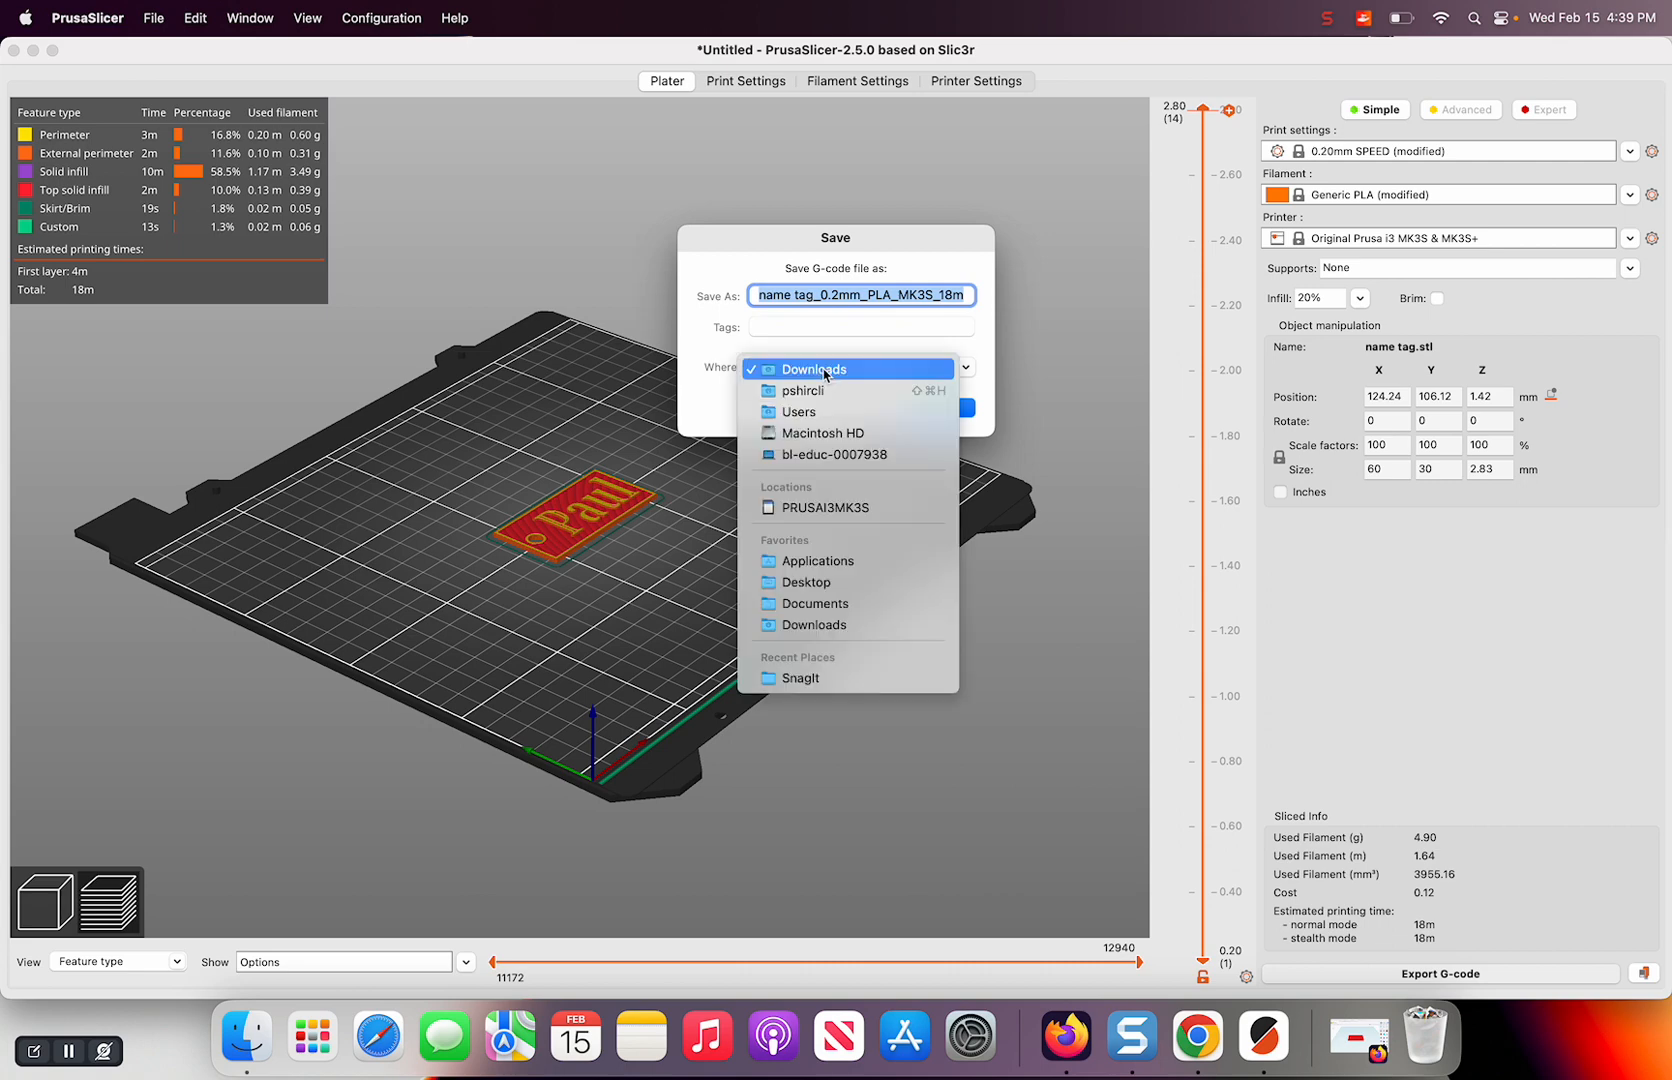
{"action": "left_click", "coordinate": [815, 508]}
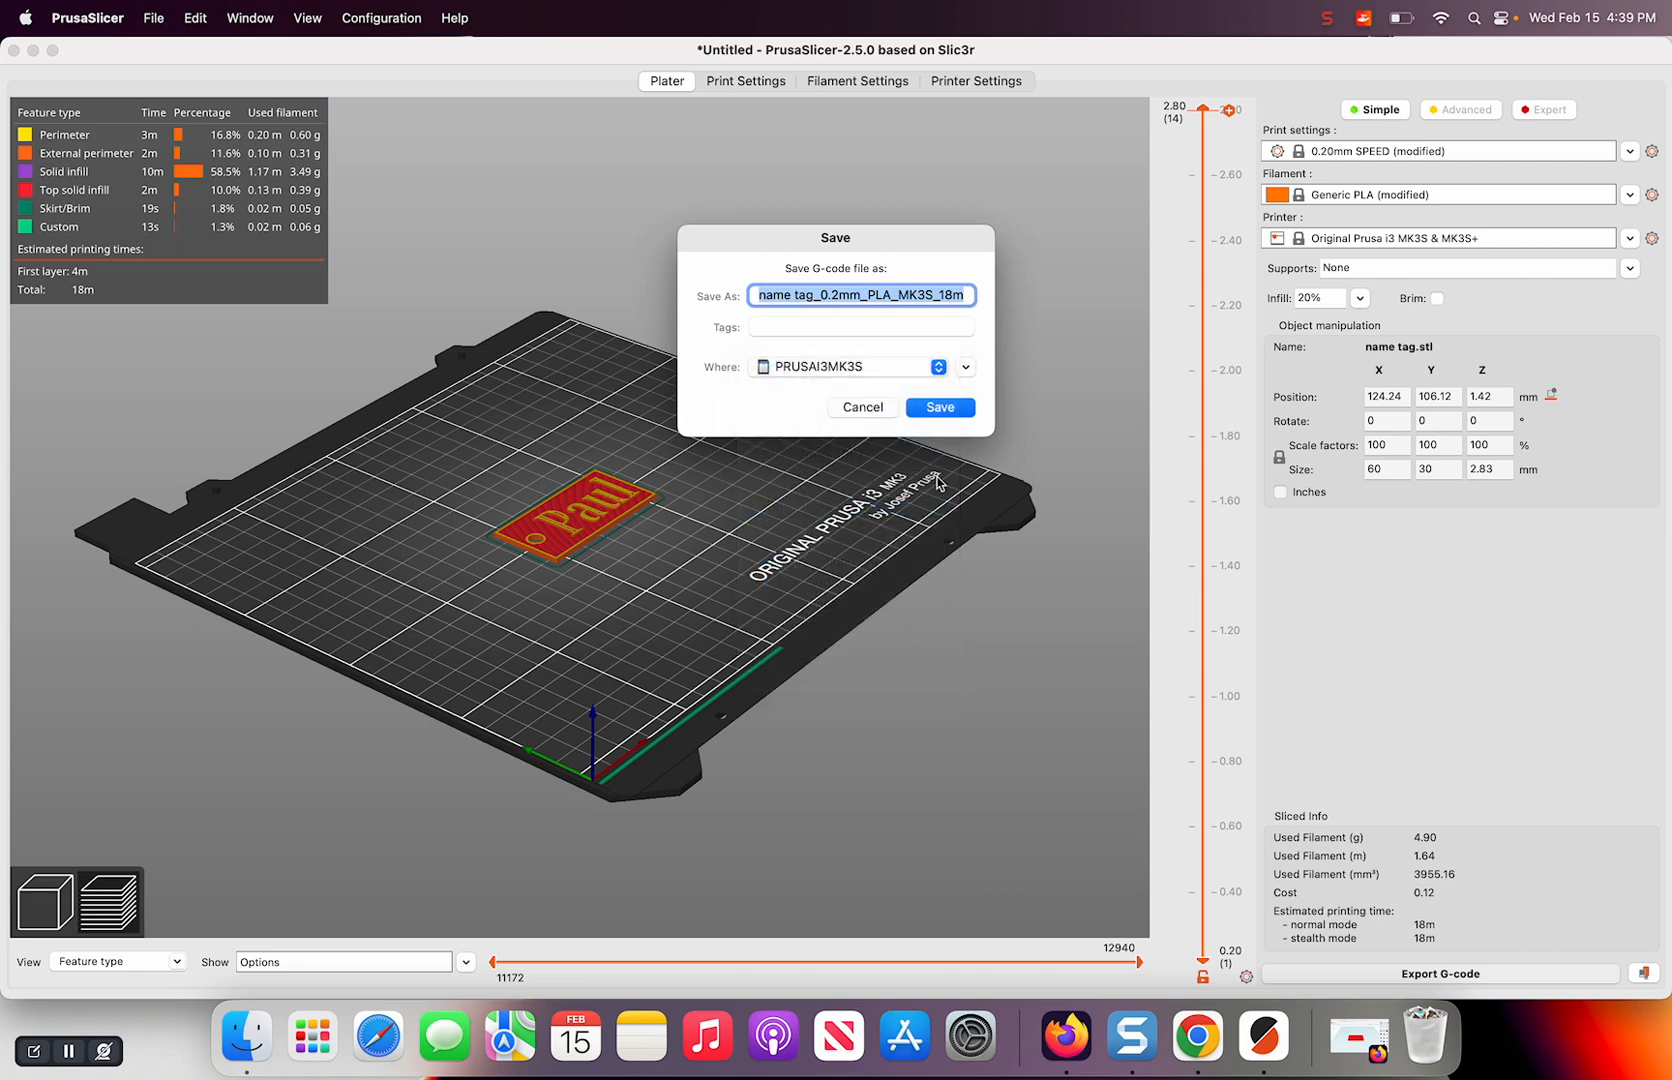
{"action": "left_click", "coordinate": [940, 408]}
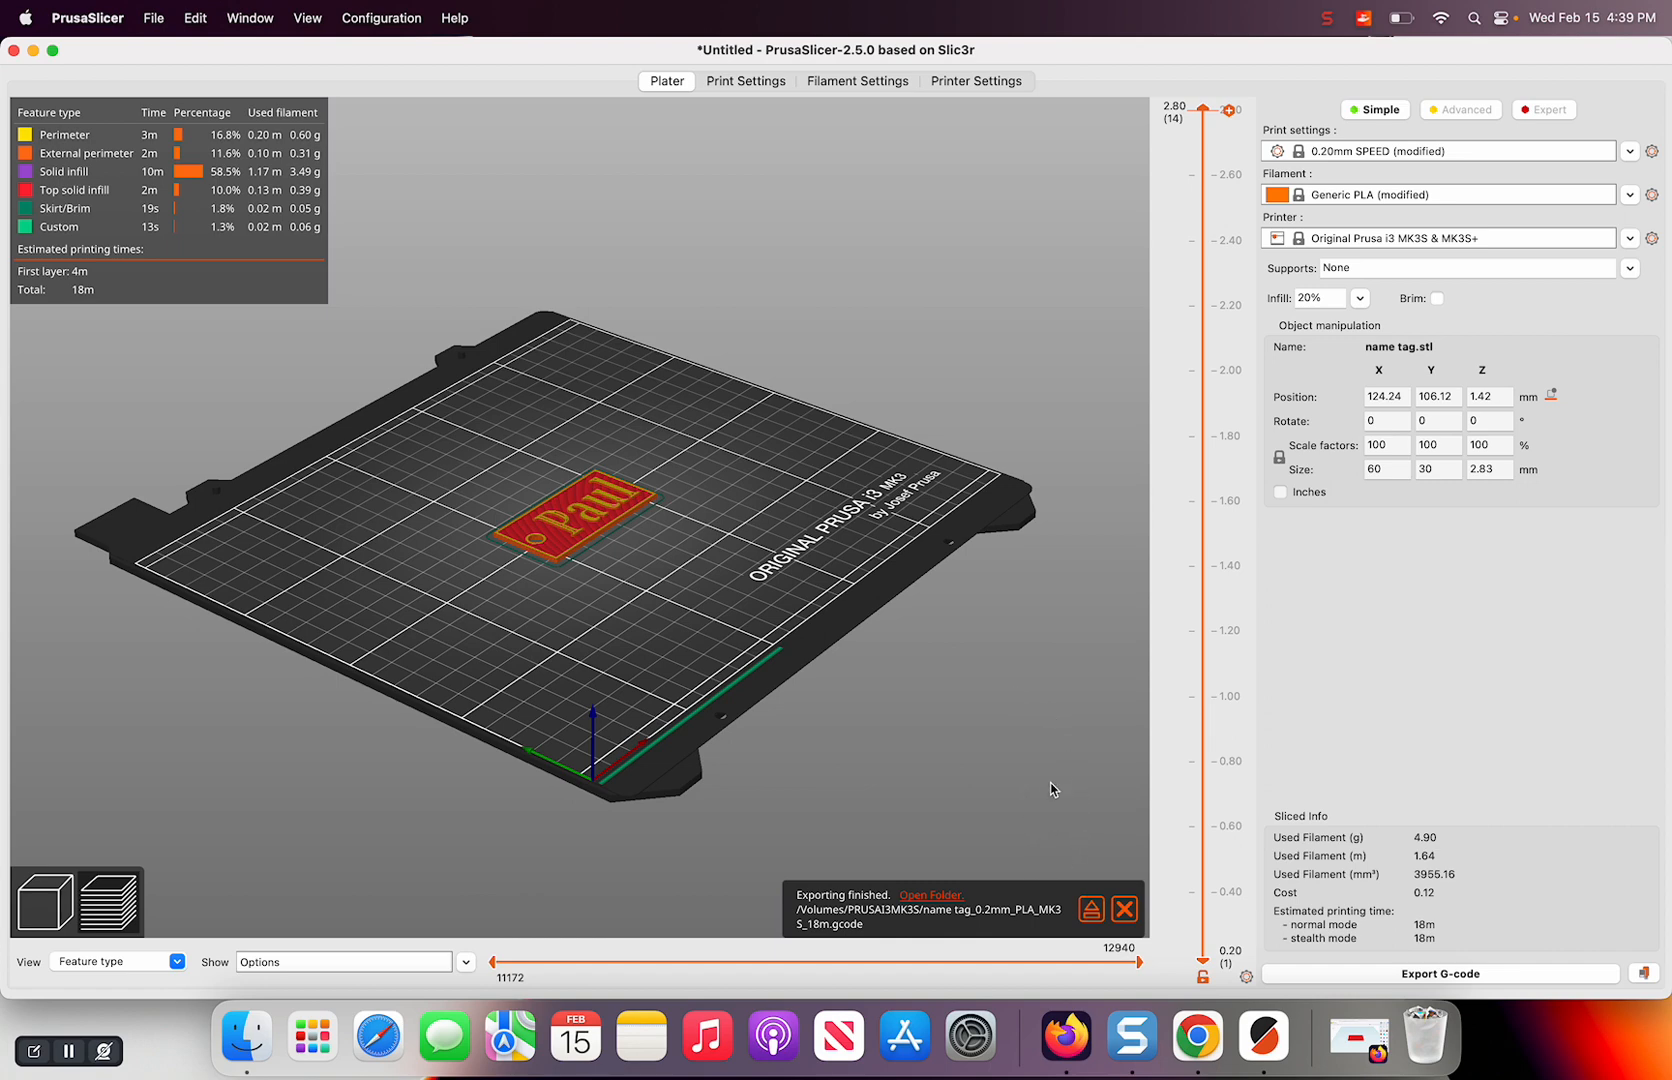
{"action": "left_click", "coordinate": [1092, 912]}
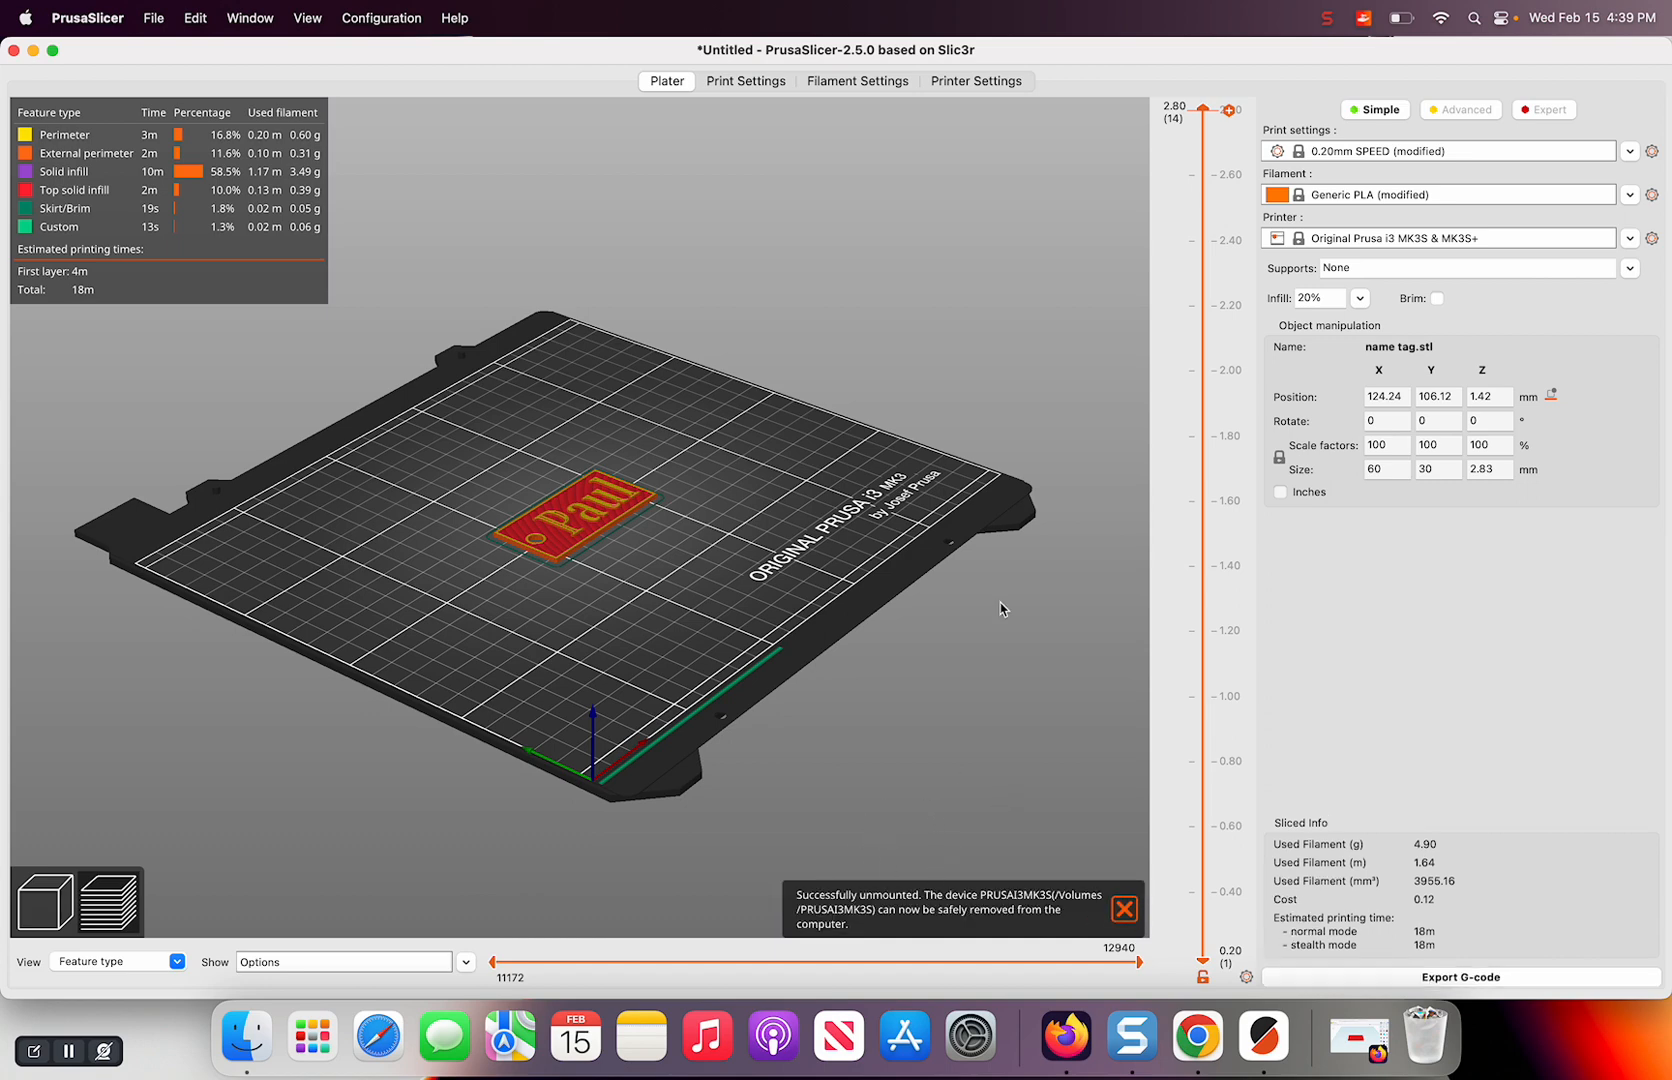
{"action": "left_click", "coordinate": [1326, 22]}
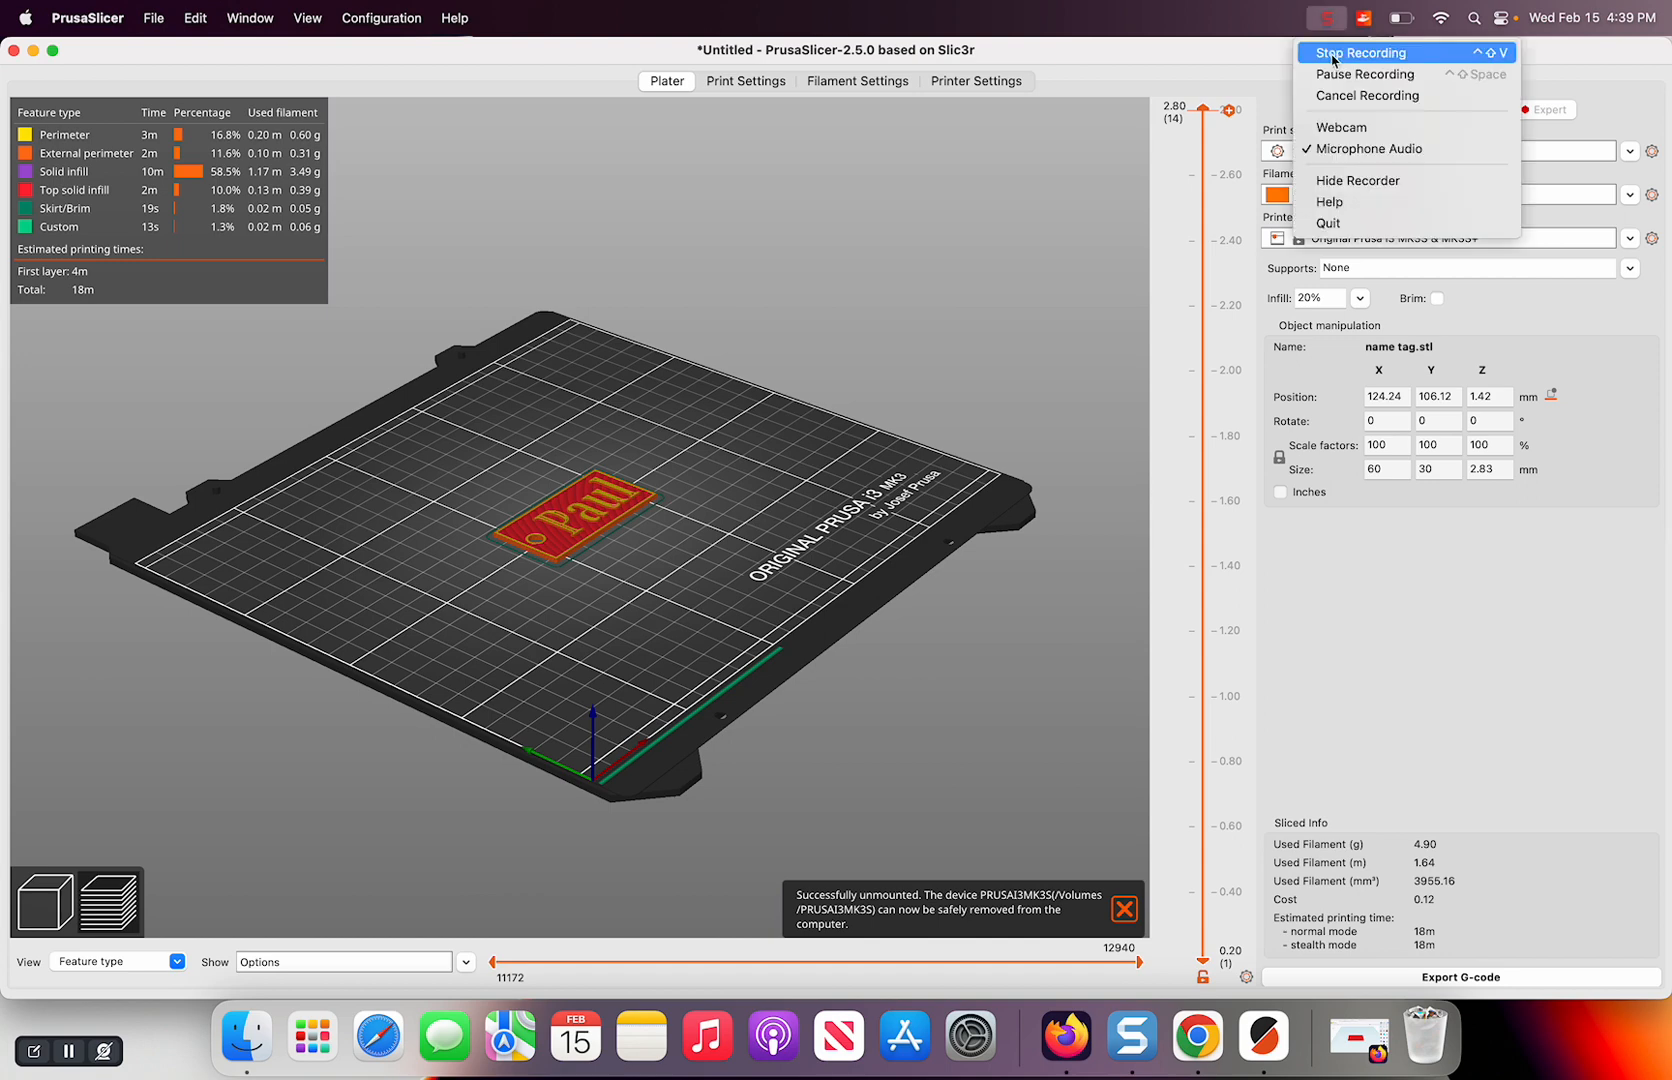
{"action": "left_click", "coordinate": [1323, 127]}
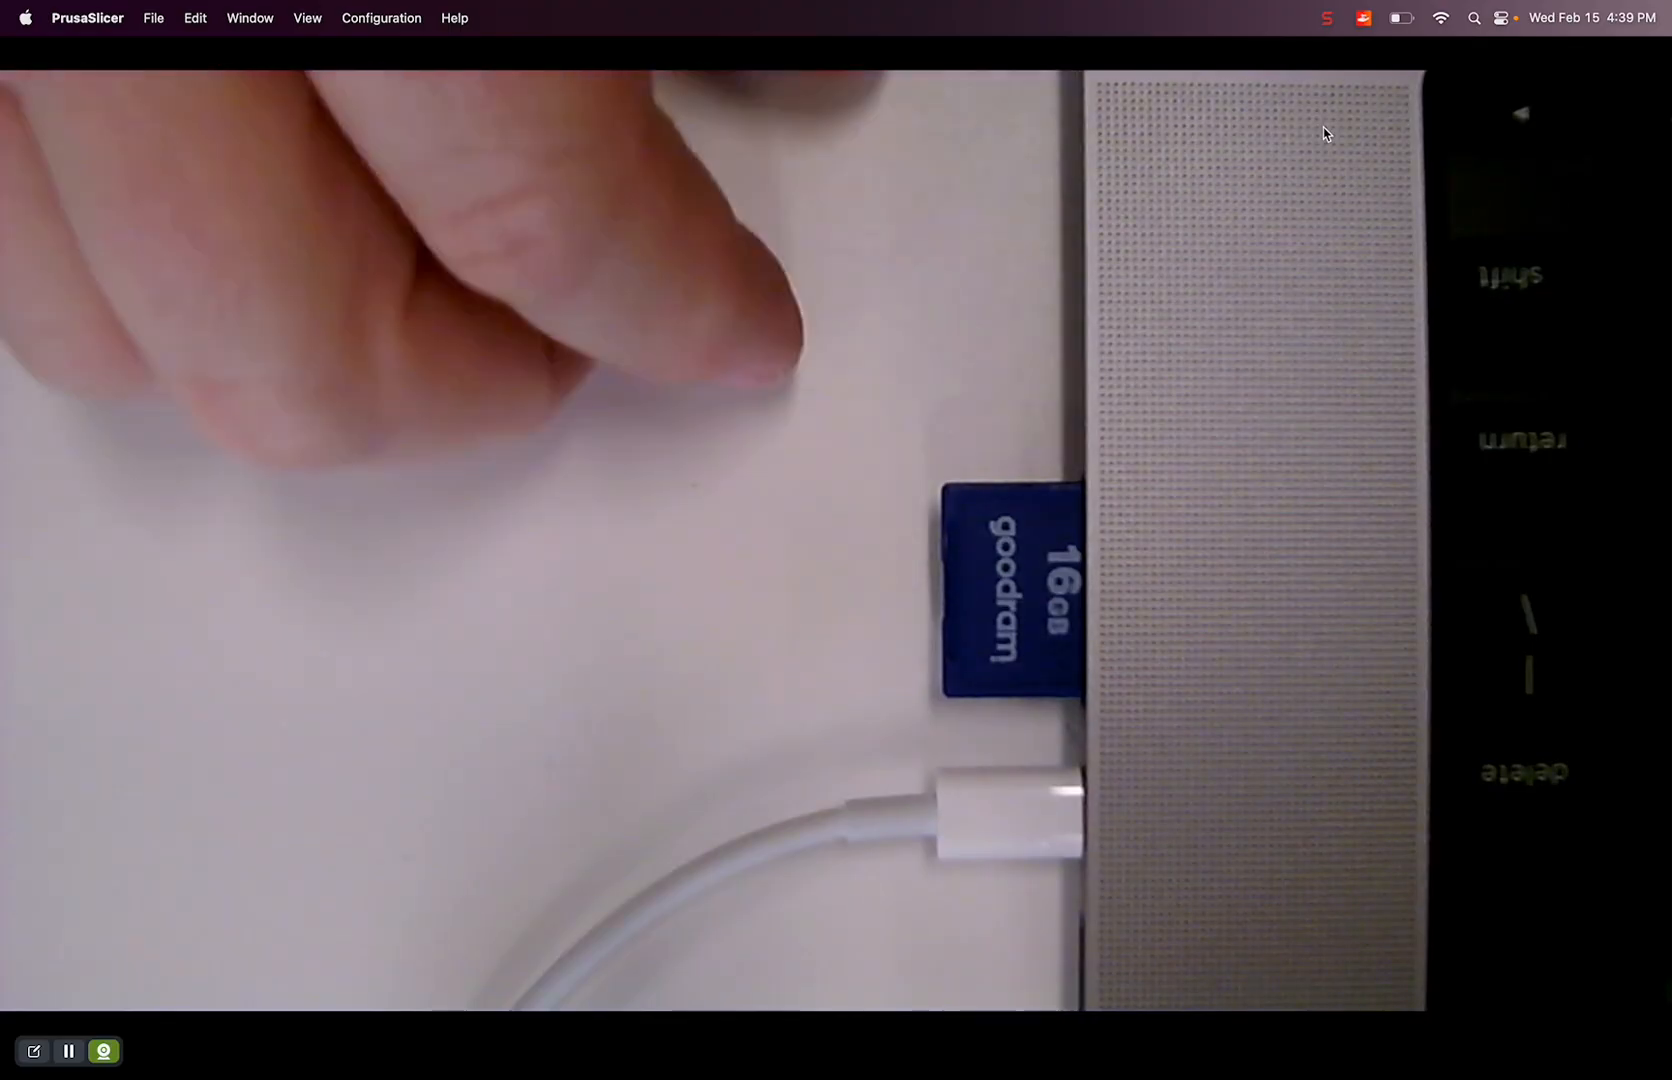